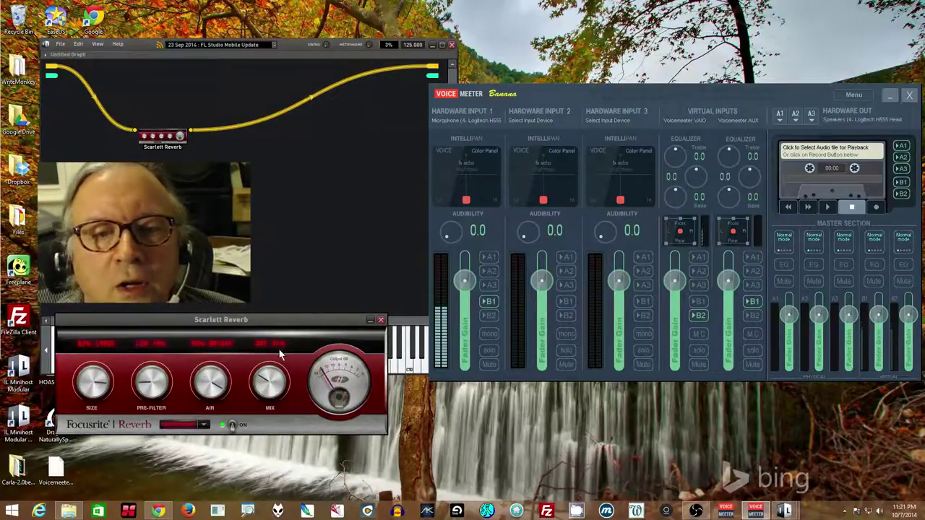
Step: Raise the Scarlett Reverb mix knob, then settle it at about one o'clock
{"action": "left_click", "coordinate": [268, 383]}
{"action": "left_click_drag", "start_coordinate": [268, 381], "coordinate": [268, 341]}
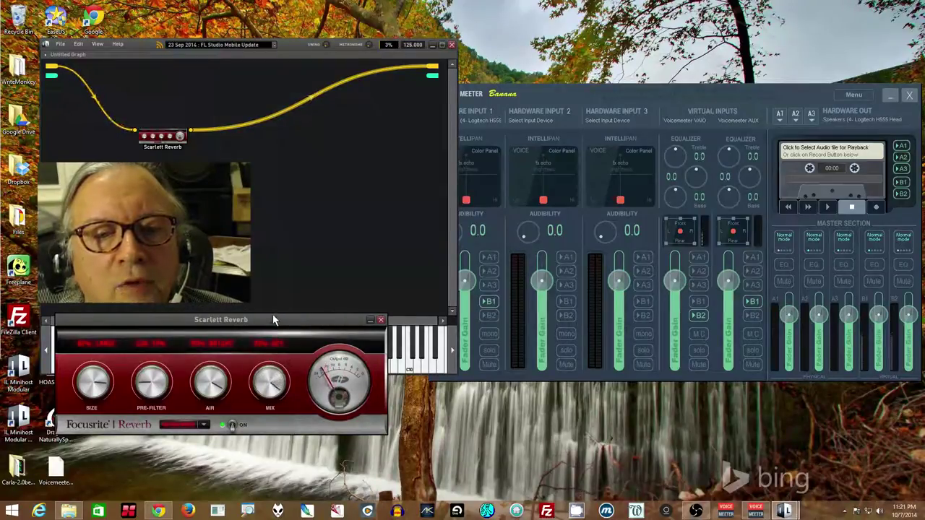
{"action": "left_click_drag", "start_coordinate": [273, 311], "coordinate": [273, 389]}
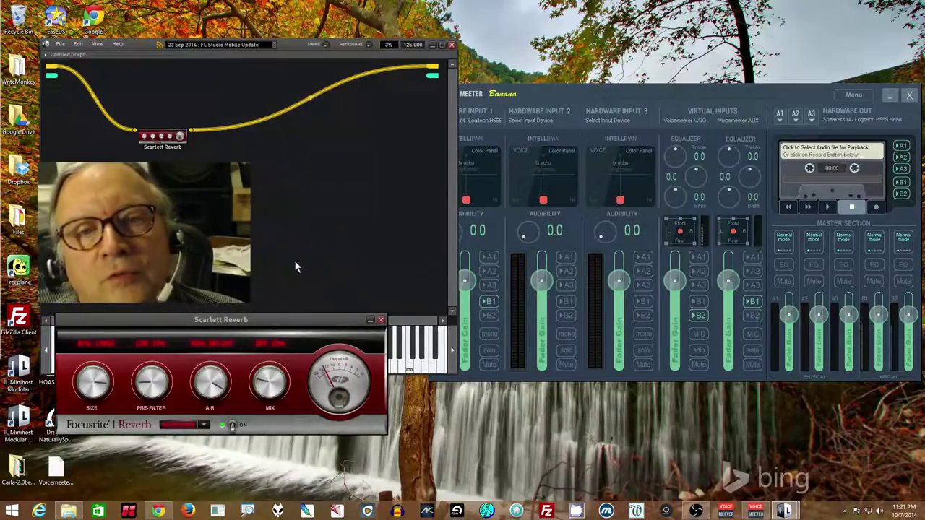
Step: Search the web in Chrome for 'minihost modular download'
{"action": "left_click", "coordinate": [159, 510]}
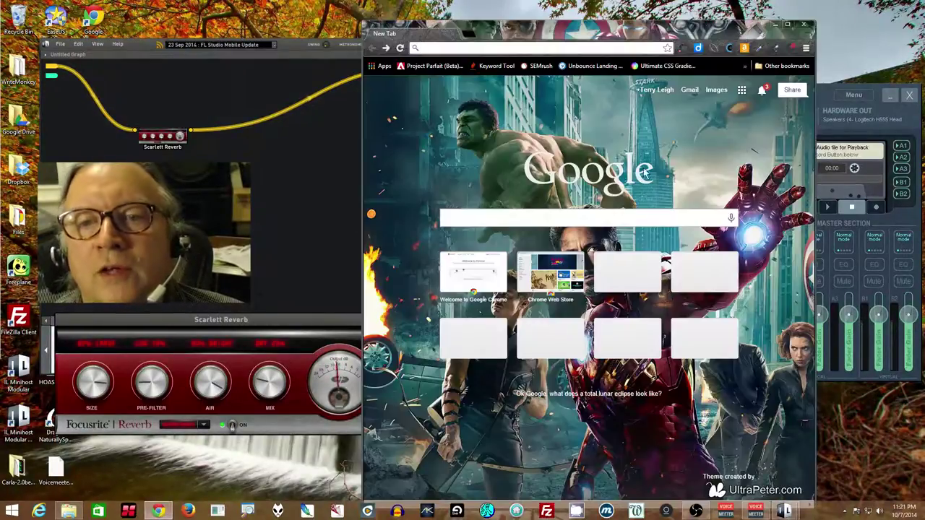
{"action": "left_click", "coordinate": [560, 221]}
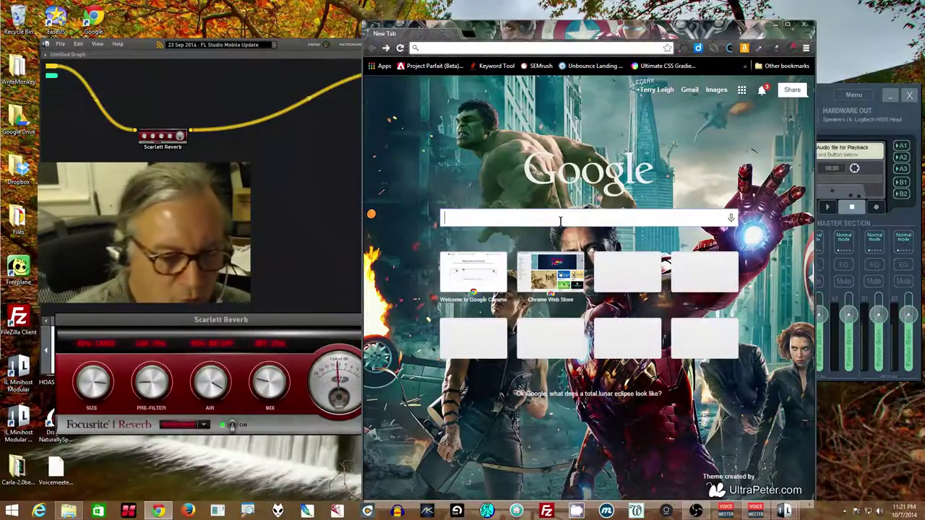
{"action": "type", "text": "mini"}
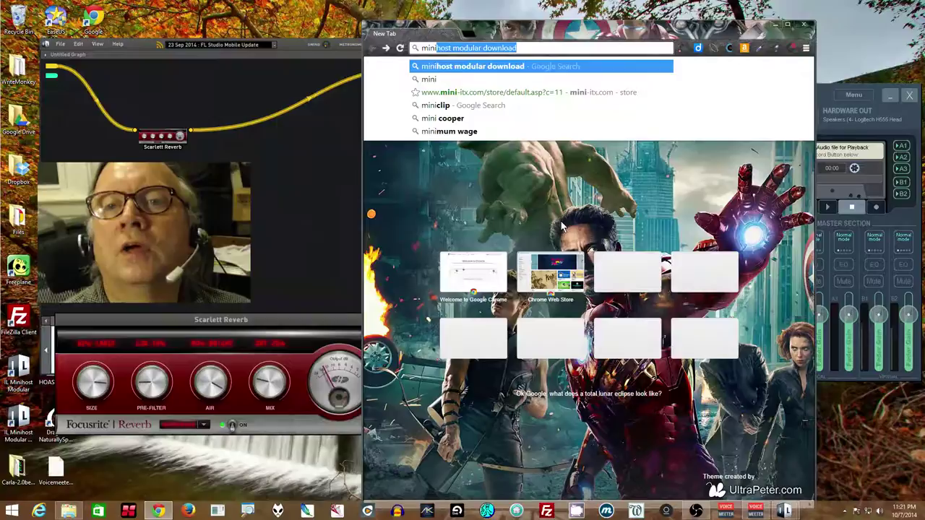
{"action": "key", "text": "Return"}
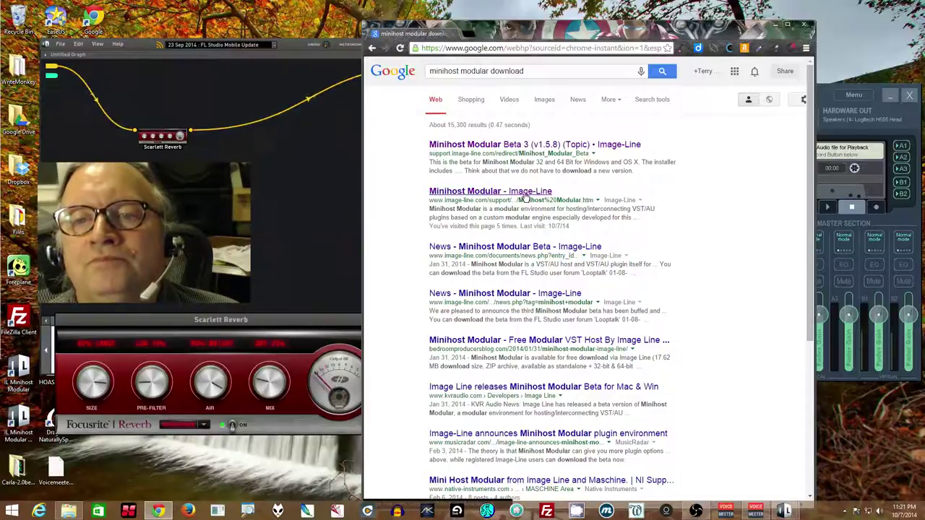
Step: Open Image-Line's Minihost Modular help page from the results and scroll through it
{"action": "left_click", "coordinate": [517, 193]}
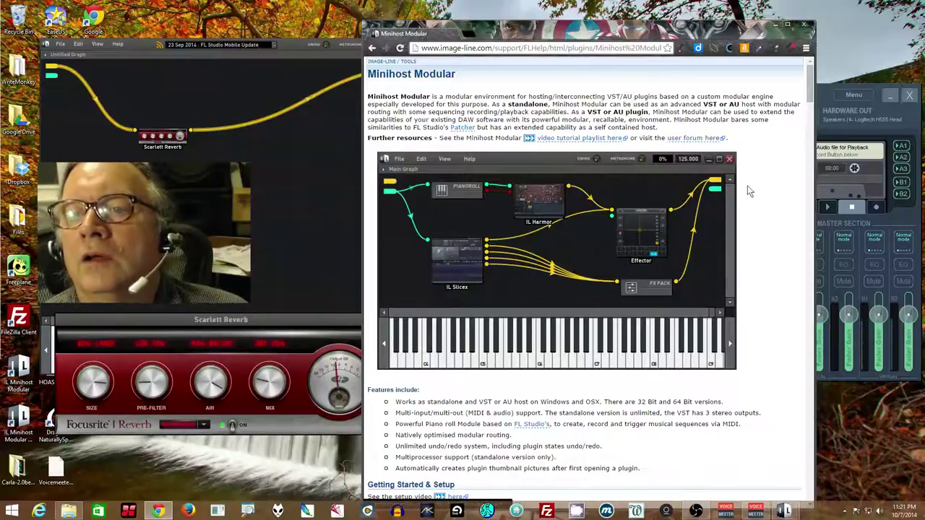
{"action": "scroll", "coordinate": [762, 265], "scroll_direction": "down", "scroll_amount": 1}
{"action": "scroll", "coordinate": [762, 264], "scroll_direction": "up", "scroll_amount": 1}
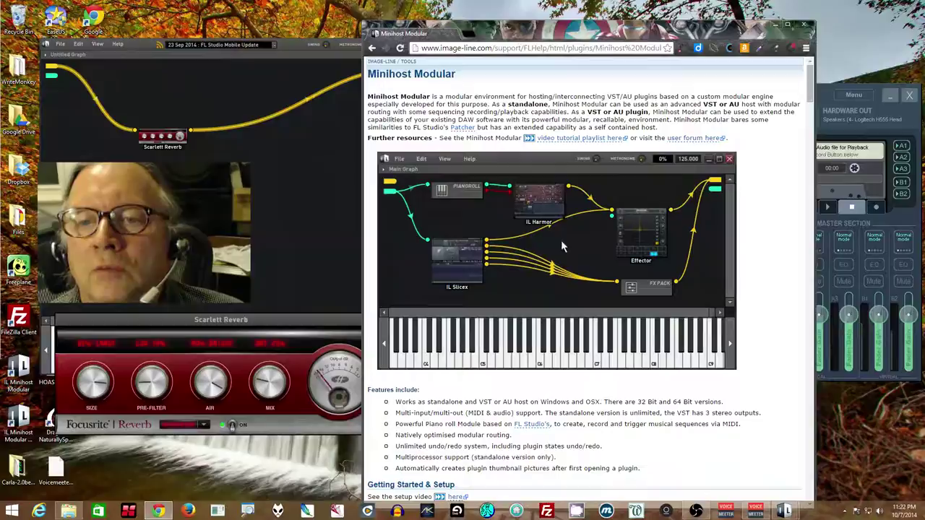
{"action": "scroll", "coordinate": [763, 294], "scroll_direction": "down", "scroll_amount": 2}
{"action": "scroll", "coordinate": [763, 293], "scroll_direction": "up", "scroll_amount": 2}
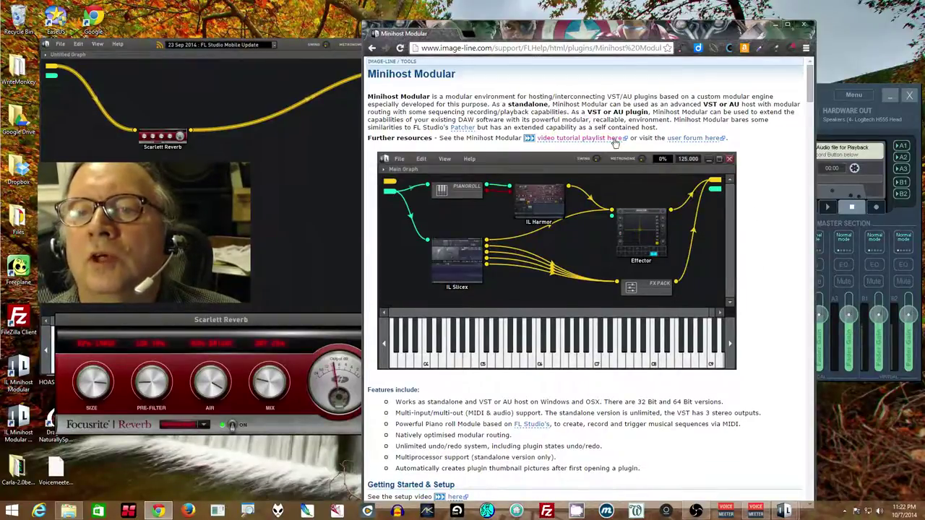
Step: Sign in to the Image-Line user forum through the help page's forum link
{"action": "left_click", "coordinate": [687, 139]}
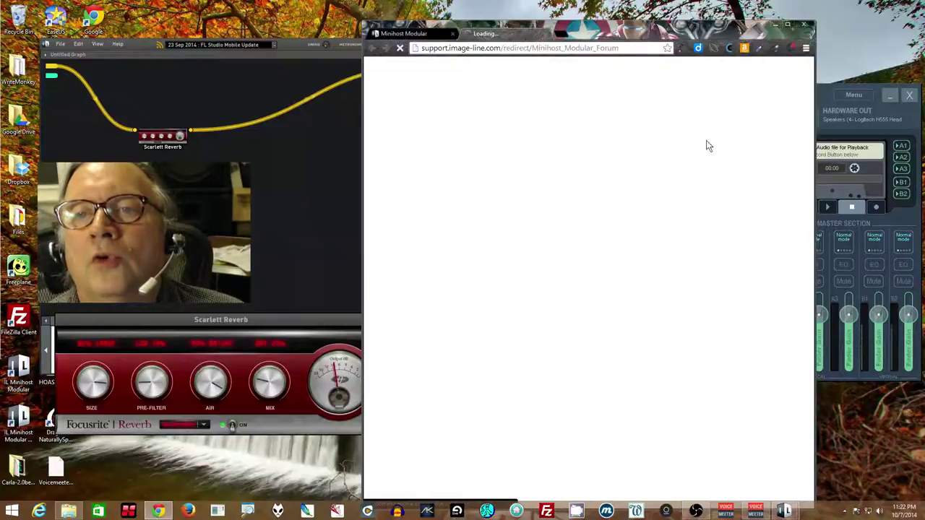
{"action": "left_click", "coordinate": [432, 35]}
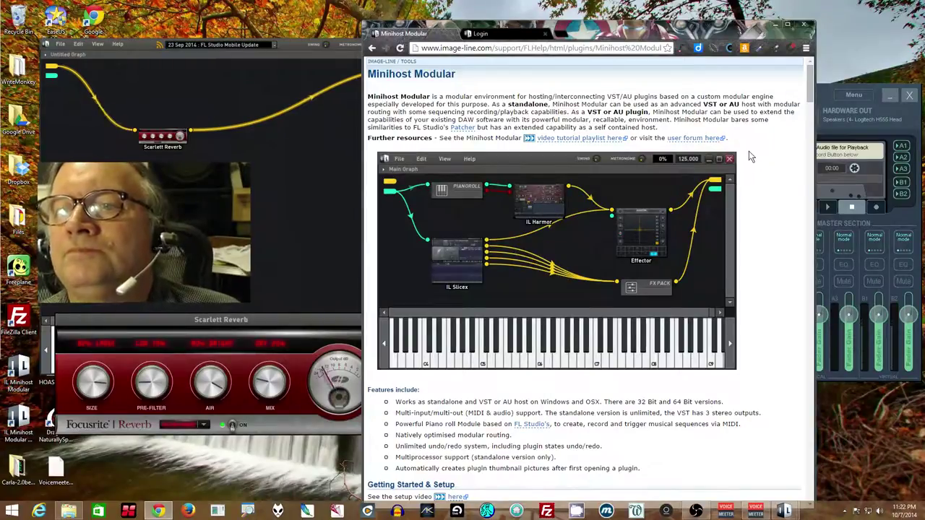
{"action": "left_click_drag", "start_coordinate": [694, 138], "coordinate": [767, 136]}
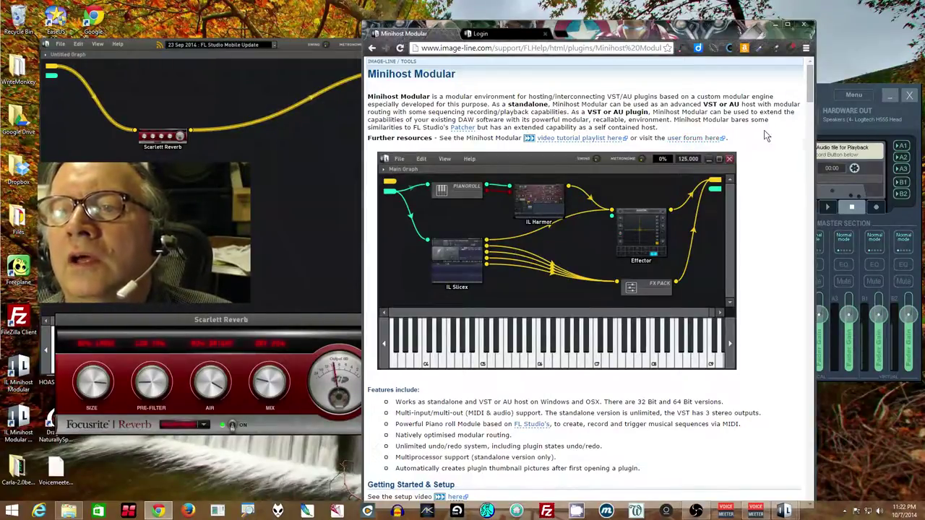
{"action": "key", "text": "ctrl+Tab"}
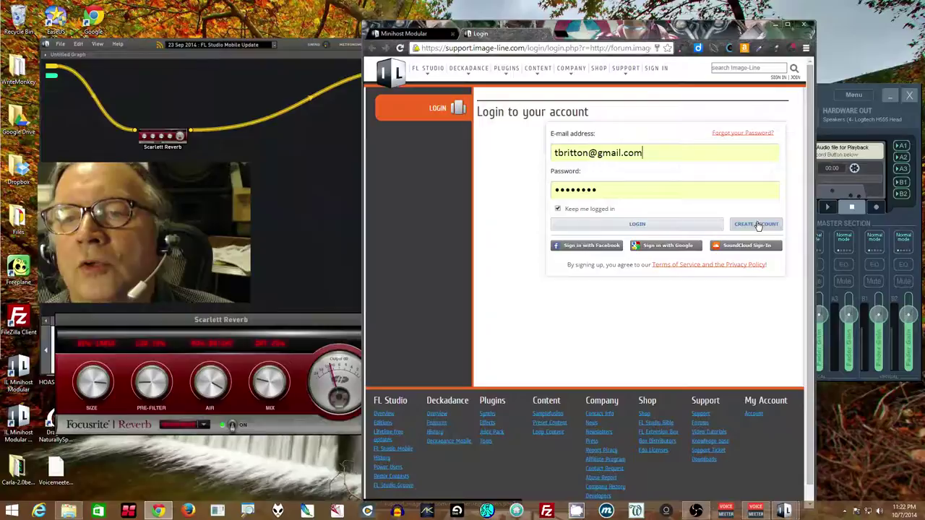
{"action": "left_click", "coordinate": [636, 227]}
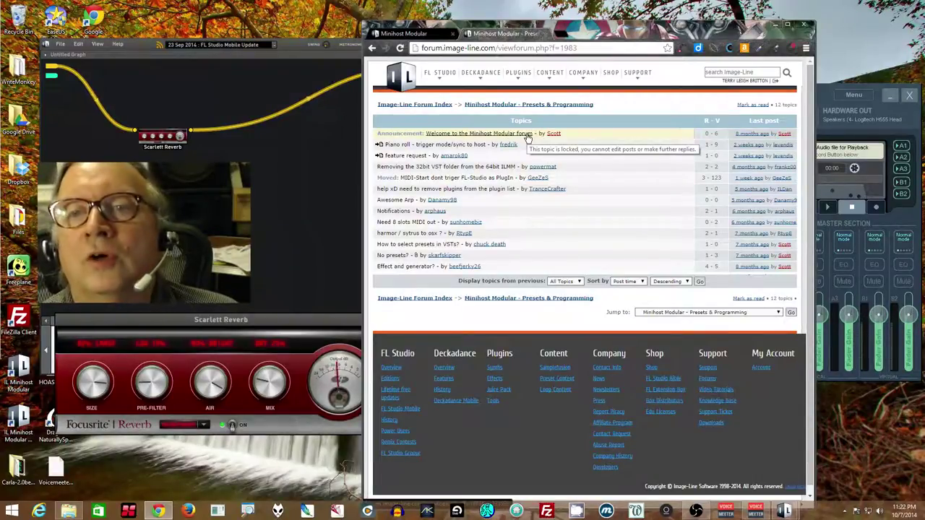
Step: Open and skim the 'Welcome to the Minihost Modular forum' topic
{"action": "left_click", "coordinate": [528, 136]}
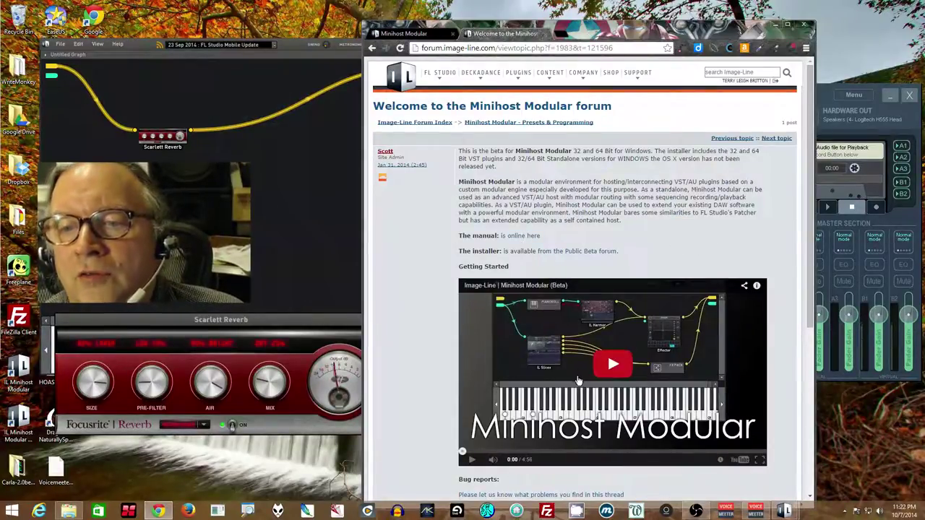
{"action": "scroll", "coordinate": [652, 232], "scroll_direction": "down", "scroll_amount": 3}
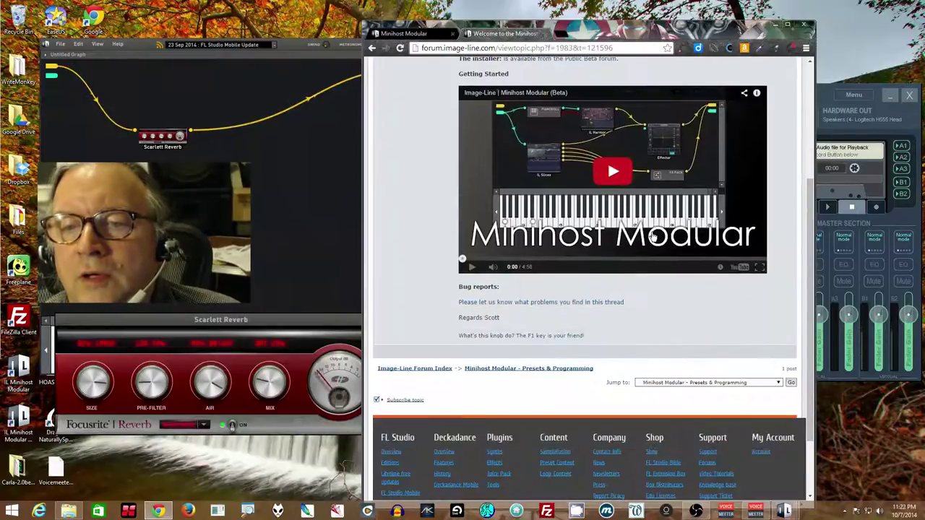
{"action": "scroll", "coordinate": [652, 228], "scroll_direction": "up", "scroll_amount": 3}
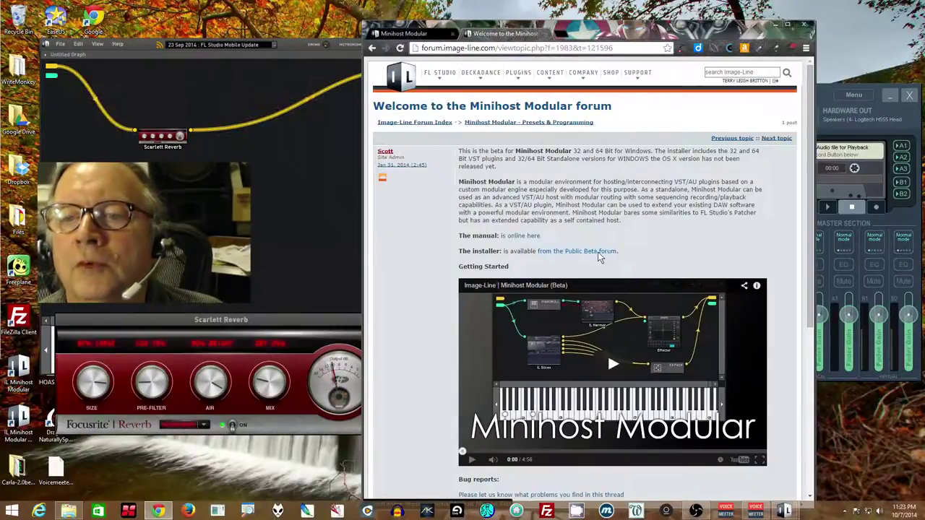
Step: Follow the Public Beta forum link to the Minihost Modular Beta 3 (v1.5.8) installer post
{"action": "left_click", "coordinate": [596, 252]}
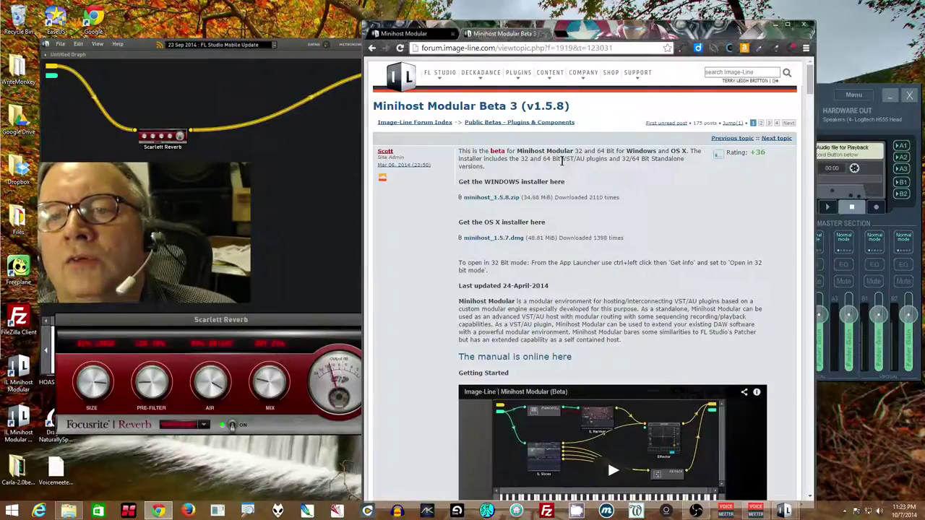
{"action": "left_click", "coordinate": [595, 170]}
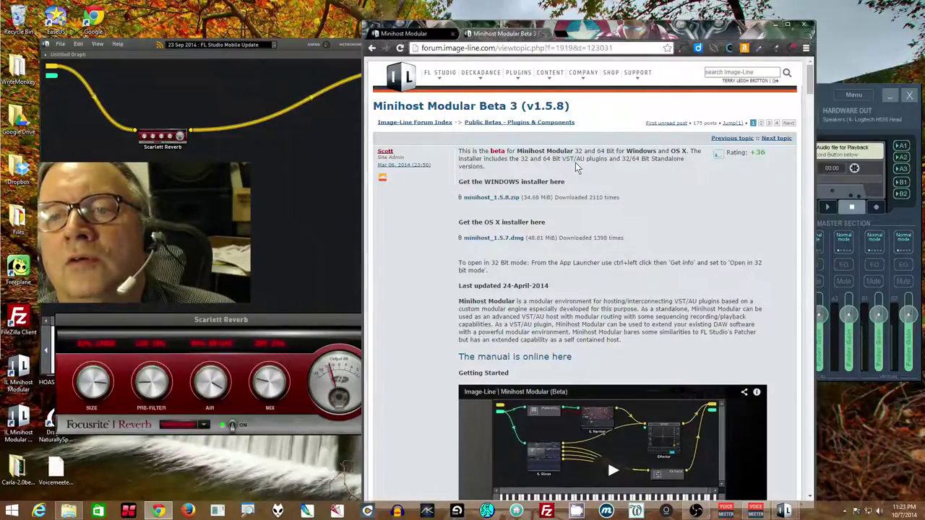
{"action": "double_click", "coordinate": [570, 160]}
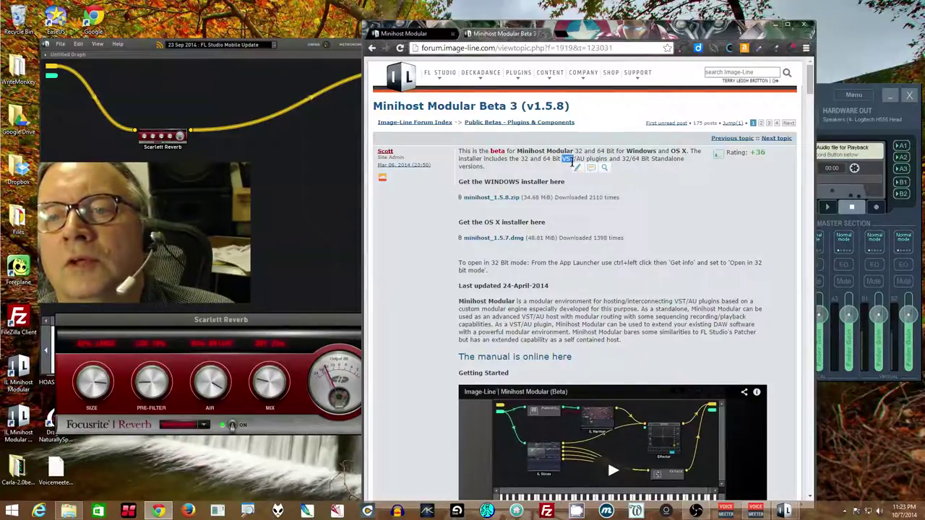
{"action": "left_click", "coordinate": [697, 205]}
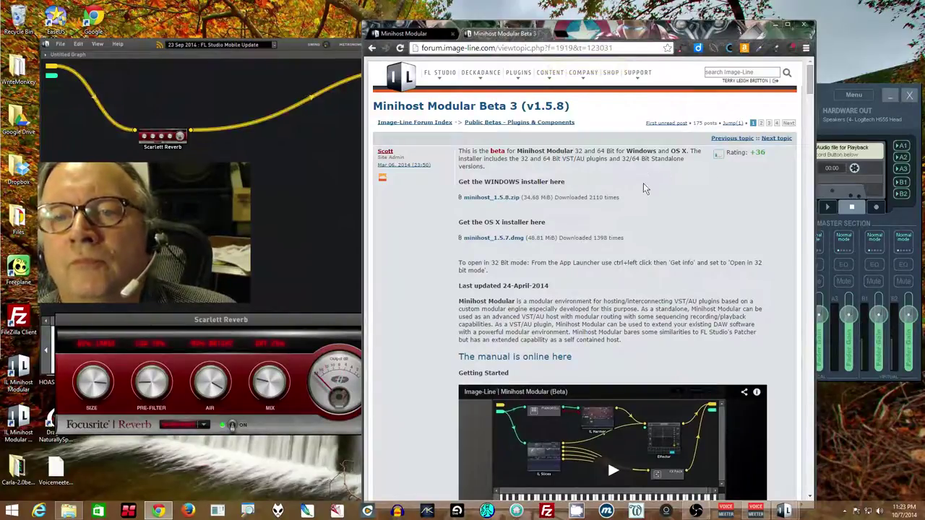
Step: Minimize Chrome and move the Minihost Modular desktop shortcut
{"action": "left_click", "coordinate": [778, 26]}
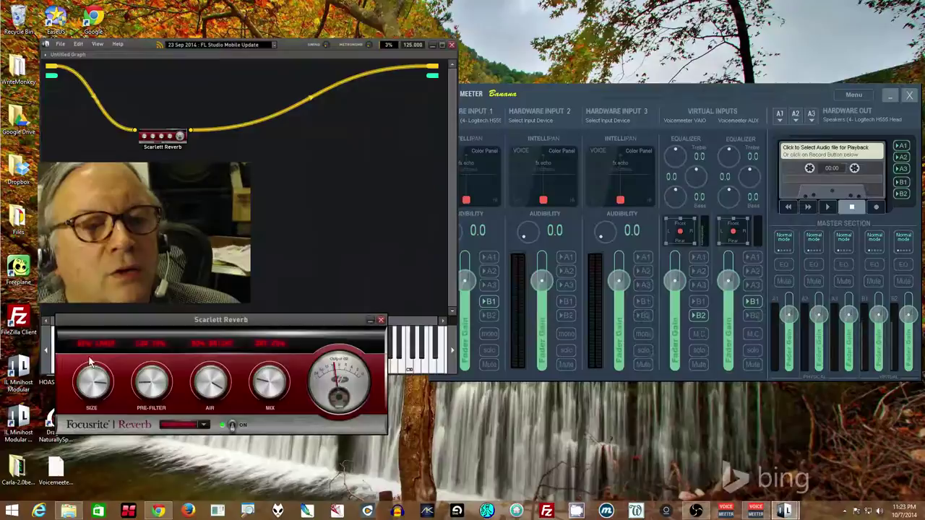
{"action": "left_click_drag", "start_coordinate": [18, 370], "coordinate": [479, 423]}
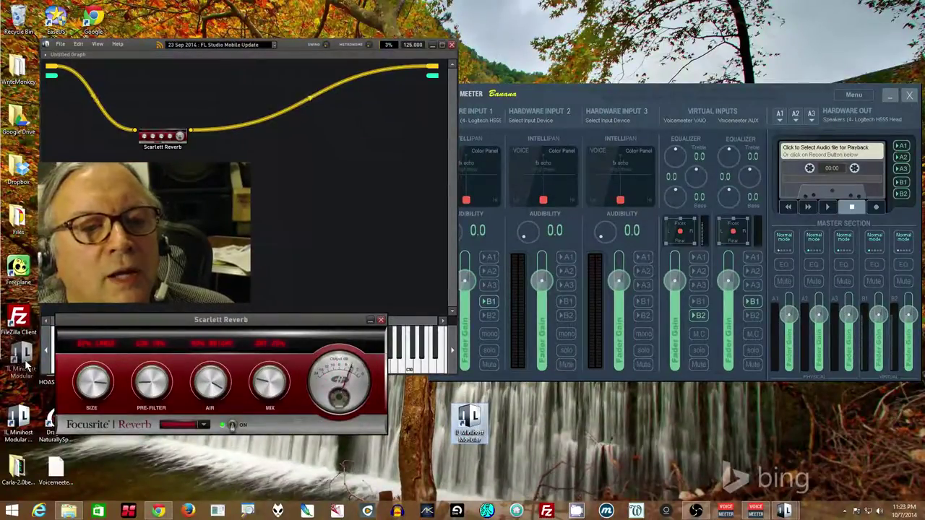
{"action": "left_click", "coordinate": [26, 369]}
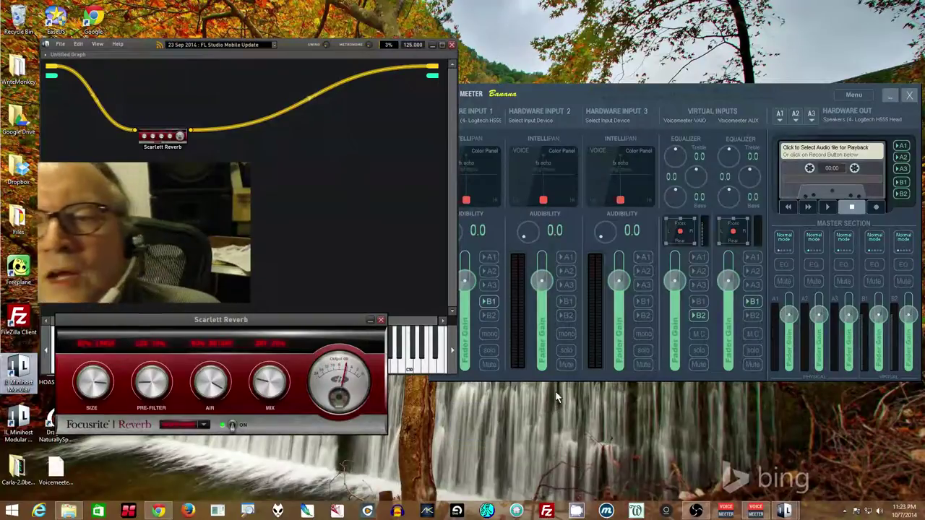
Step: In Voicemeeter Banana, route Hardware Input 1 to B1 and the VAIO virtual input to B2
{"action": "left_click", "coordinate": [804, 95]}
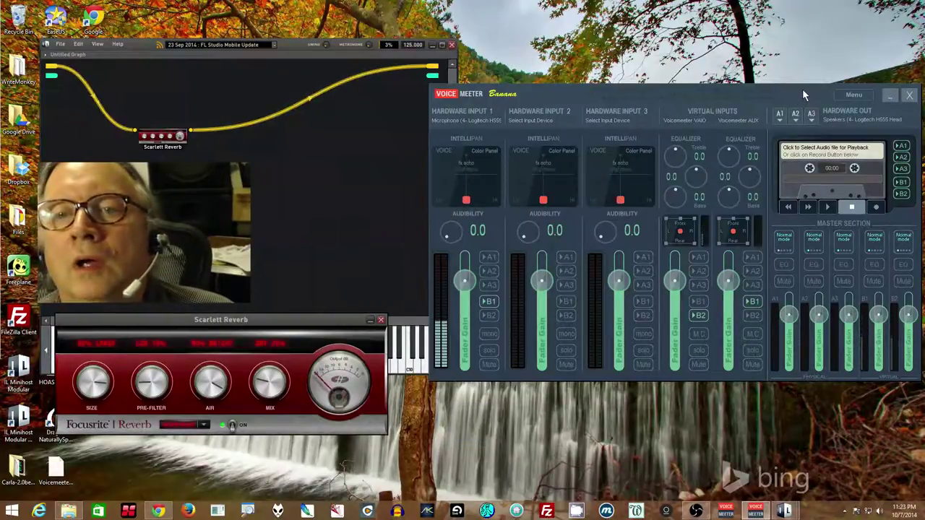
{"action": "left_click", "coordinate": [488, 301]}
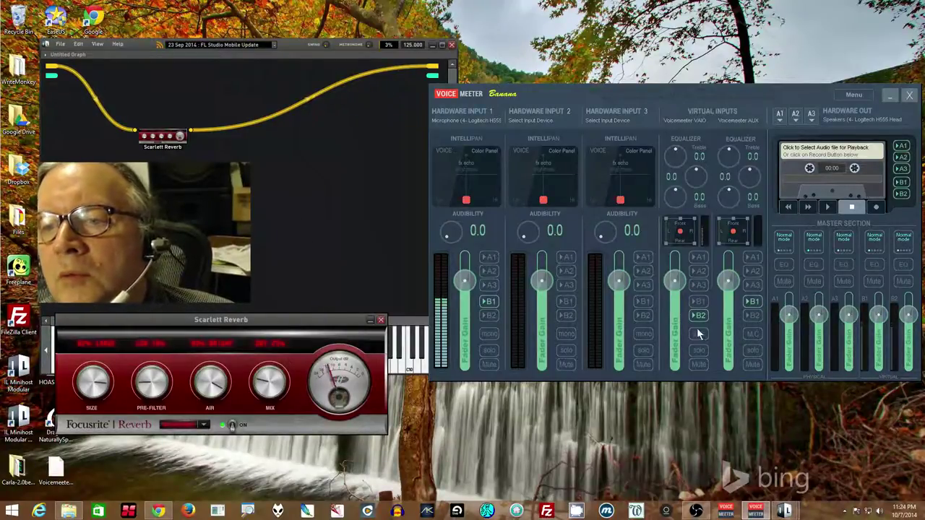
{"action": "left_click", "coordinate": [703, 315]}
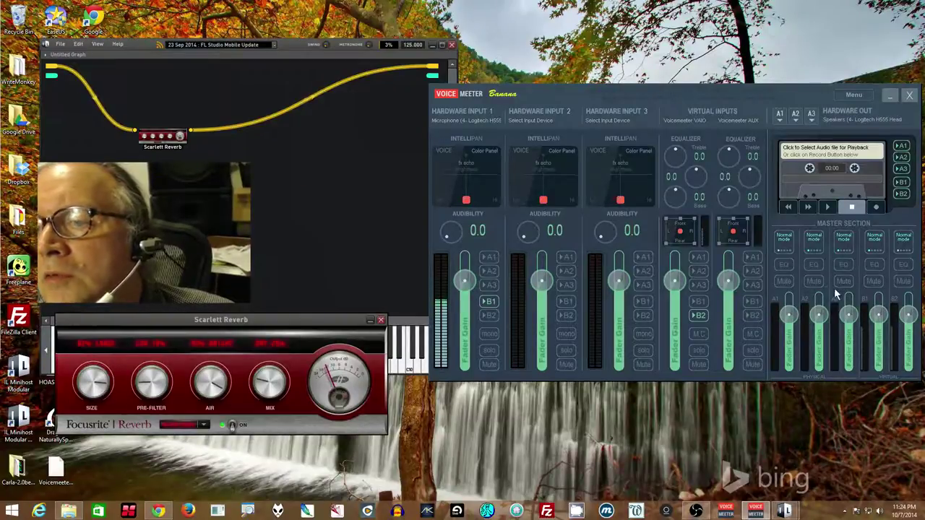
{"action": "left_click", "coordinate": [699, 315]}
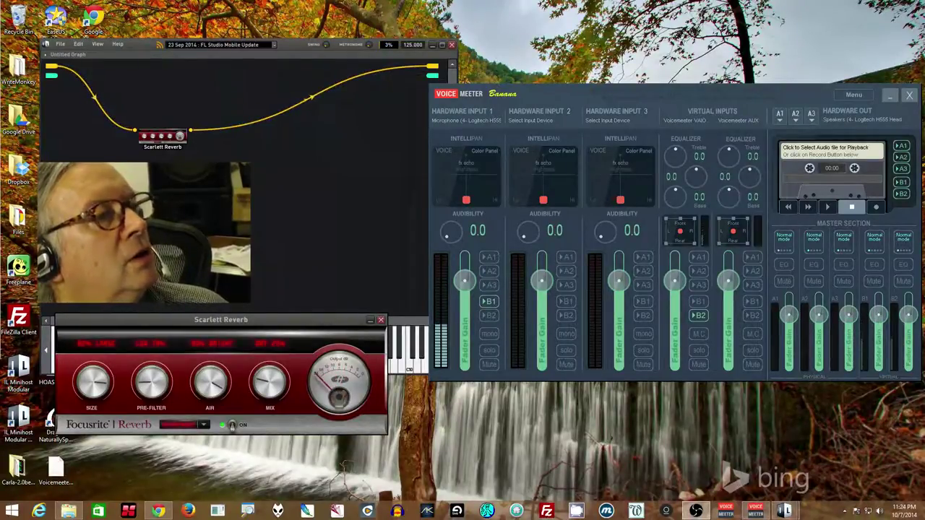
Step: Verify OBS's Microphone/Auxiliary device is VoiceMeeter Aux Output, then cancel the settings
{"action": "left_click_drag", "start_coordinate": [261, 85], "coordinate": [457, 97]}
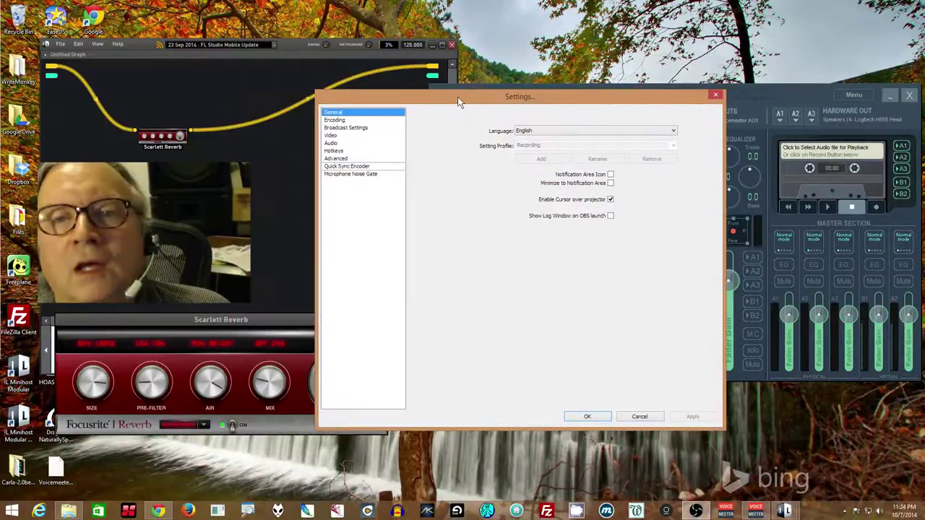
{"action": "left_click", "coordinate": [334, 143]}
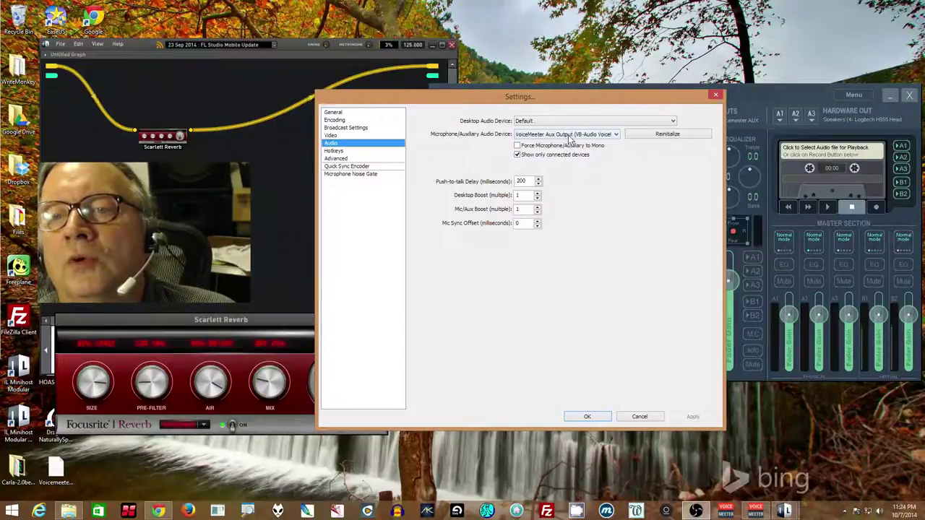
{"action": "left_click", "coordinate": [640, 417]}
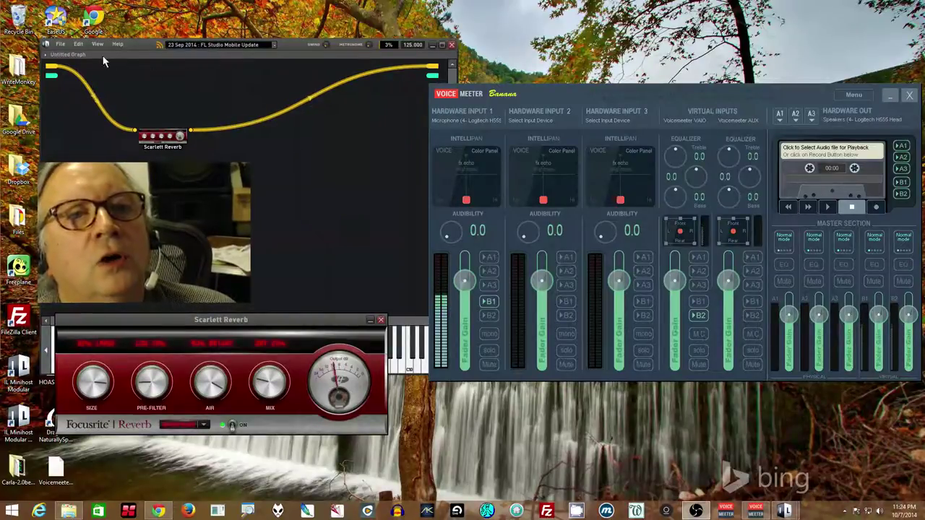
Step: Open Minihost Modular's preferences and move the window clear of the graph
{"action": "left_click", "coordinate": [60, 44]}
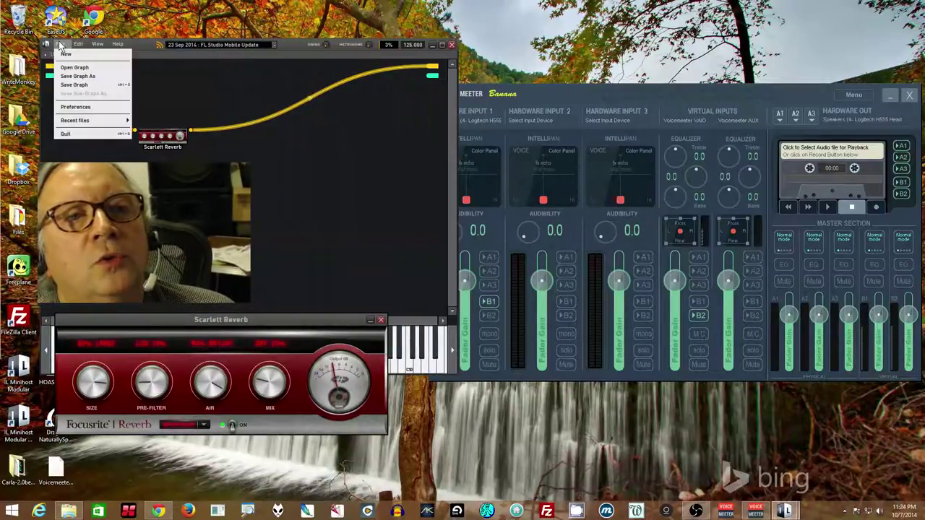
{"action": "left_click", "coordinate": [68, 107]}
{"action": "left_click_drag", "start_coordinate": [233, 36], "coordinate": [536, 33]}
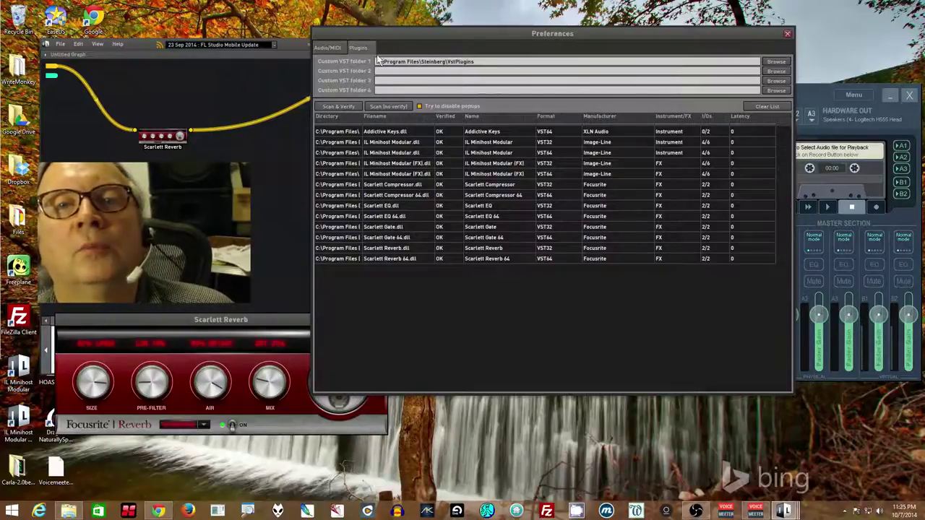
Step: Confirm ASIO device type with Voicemeeter Virtual ASIO, then view the scanned VST plugins list
{"action": "left_click", "coordinate": [327, 46]}
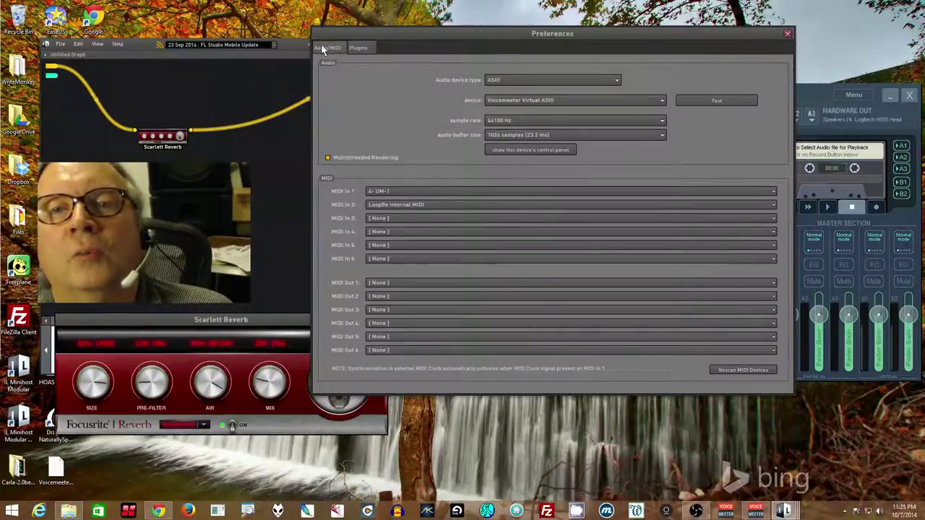
{"action": "left_click", "coordinate": [516, 81]}
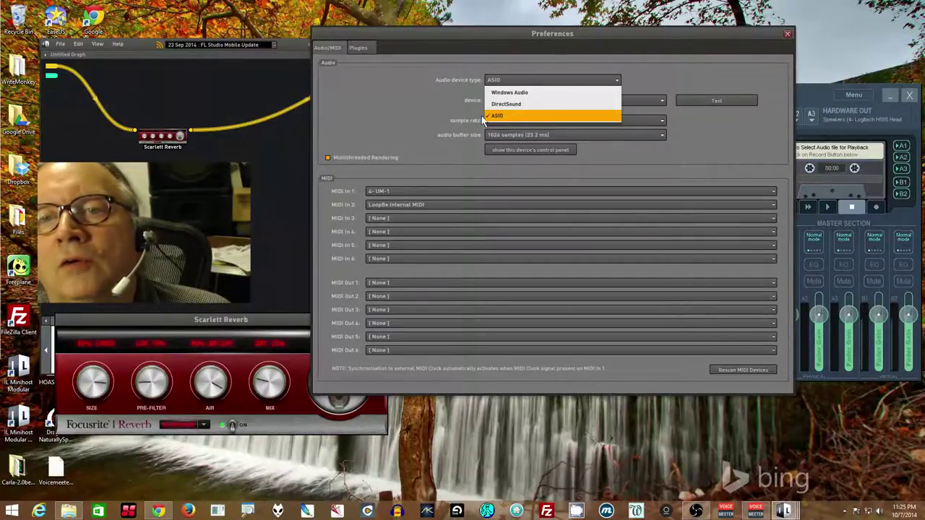
{"action": "left_click", "coordinate": [421, 108]}
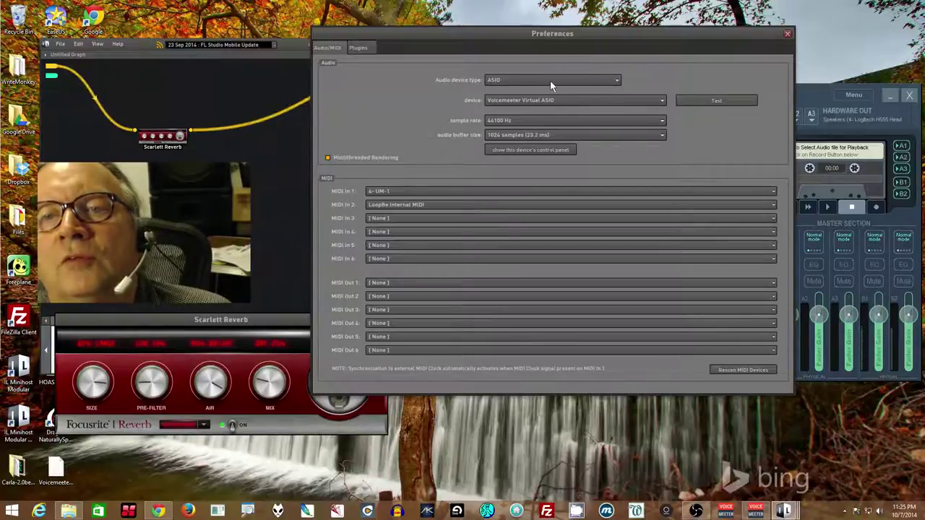
{"action": "left_click", "coordinate": [513, 81]}
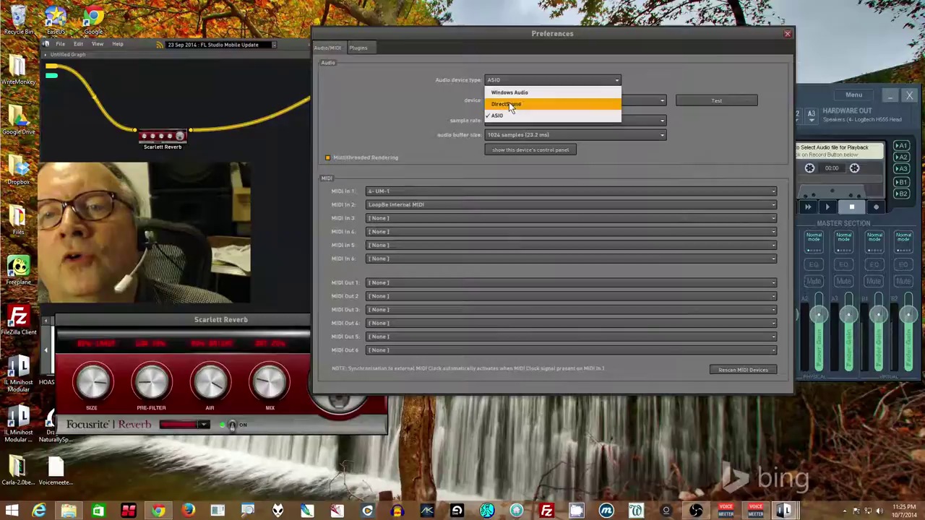
{"action": "left_click", "coordinate": [433, 81]}
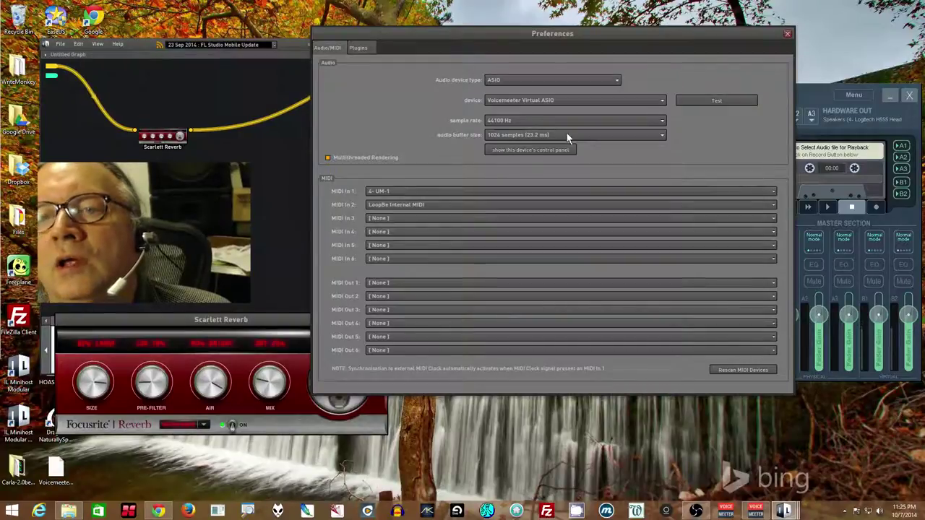
{"action": "left_click", "coordinate": [537, 100]}
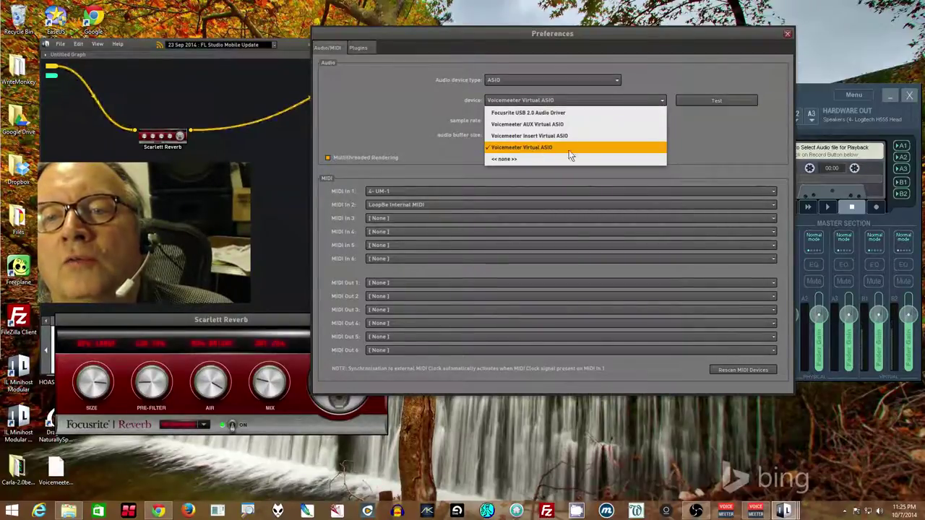
{"action": "left_click", "coordinate": [719, 146]}
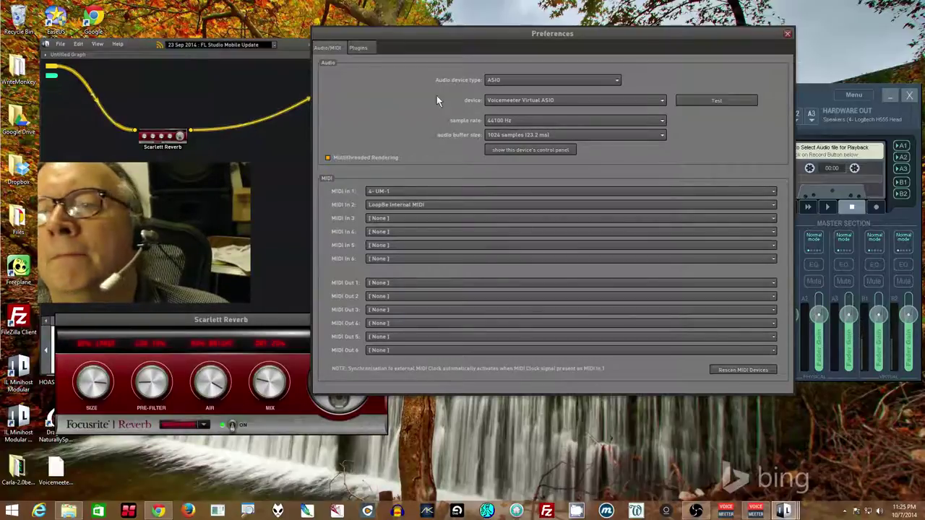
{"action": "left_click", "coordinate": [359, 48]}
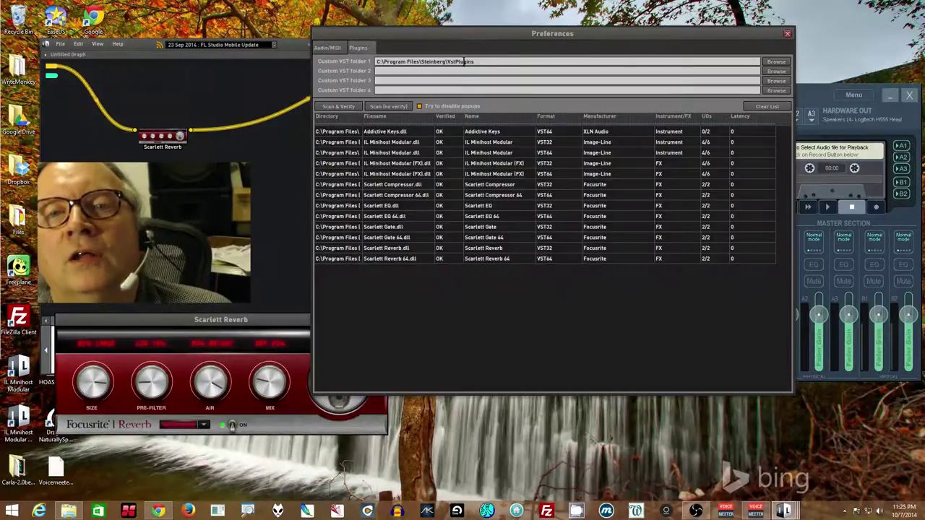
{"action": "left_click", "coordinate": [429, 61]}
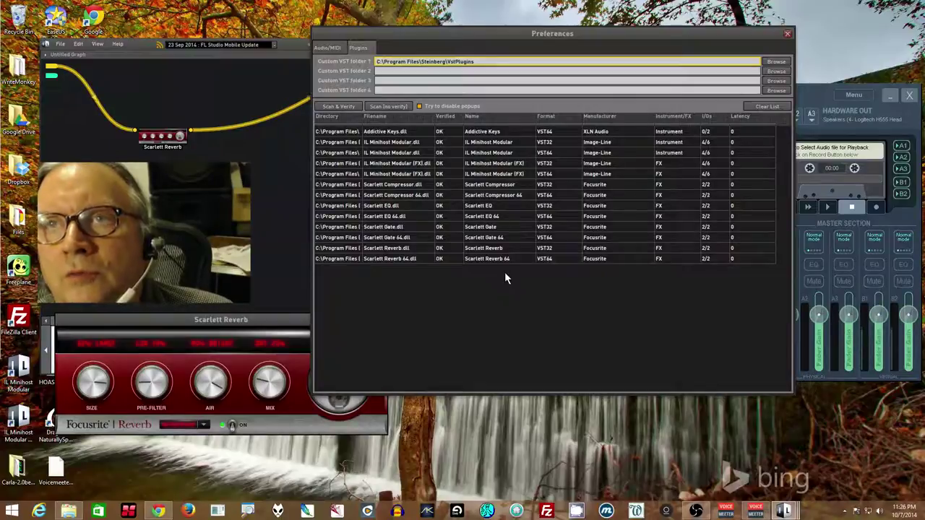
Step: Close the preferences and dismiss the graph's add-node menu without adding a plugin
{"action": "left_click", "coordinate": [787, 33]}
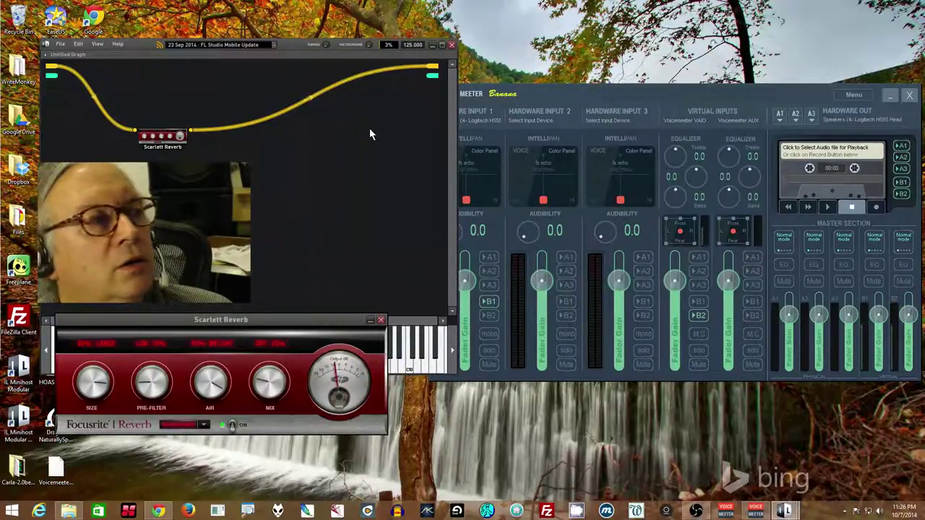
{"action": "right_click", "coordinate": [362, 109]}
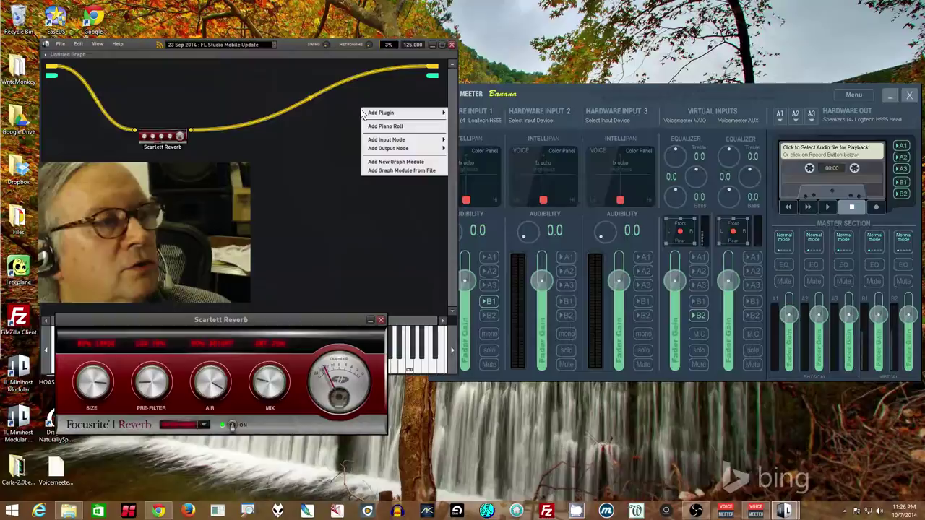
{"action": "mouse_move", "coordinate": [383, 116]}
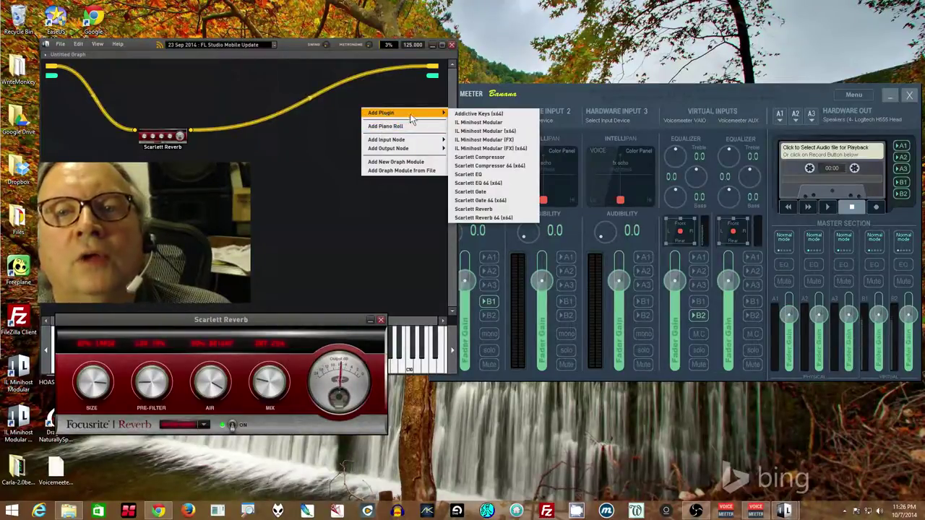
{"action": "left_click", "coordinate": [291, 180]}
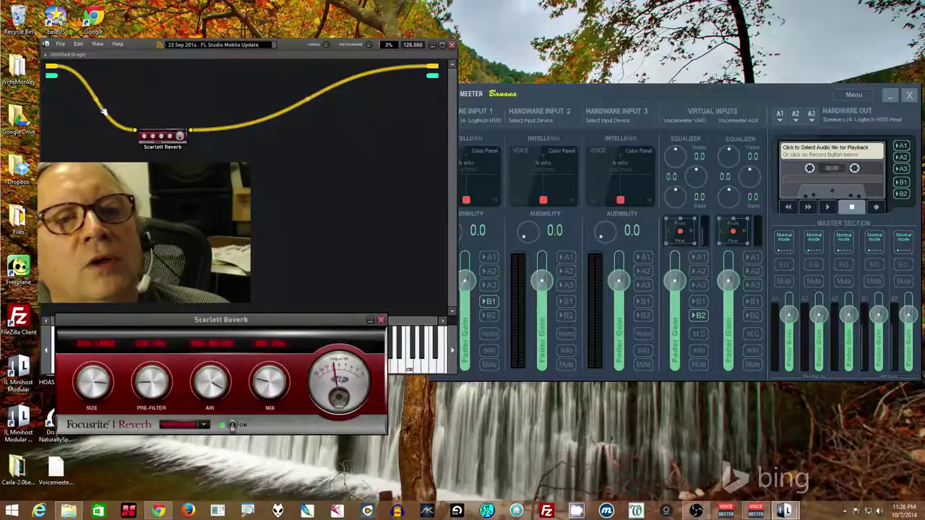
Step: Replace the Audio In→Scarlett Reverb and Scarlett Reverb→Audio Out cables with fresh connections
{"action": "left_click", "coordinate": [109, 111]}
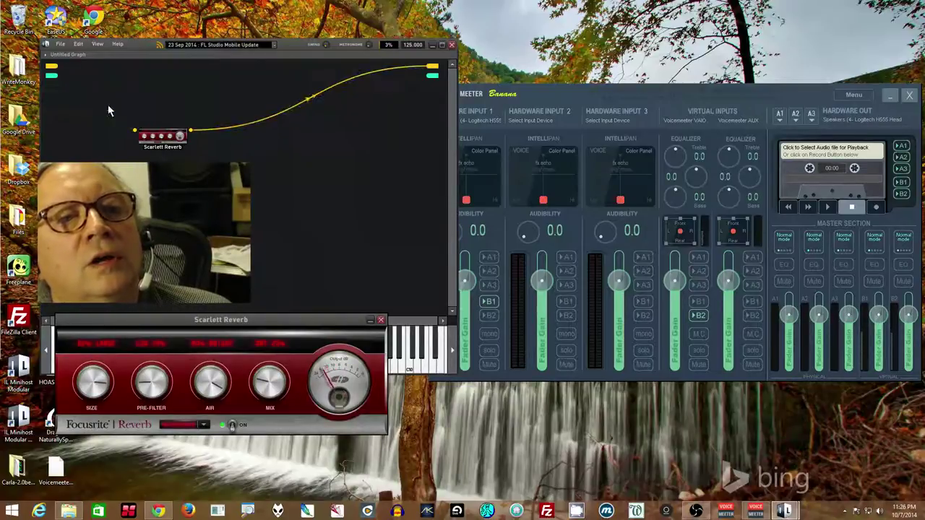
{"action": "left_click_drag", "start_coordinate": [51, 67], "coordinate": [126, 133]}
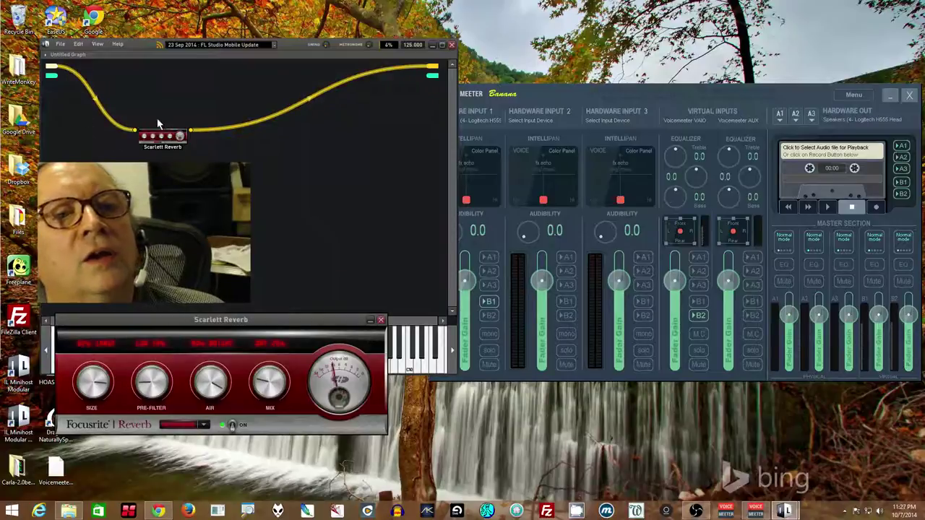
{"action": "right_click", "coordinate": [224, 133]}
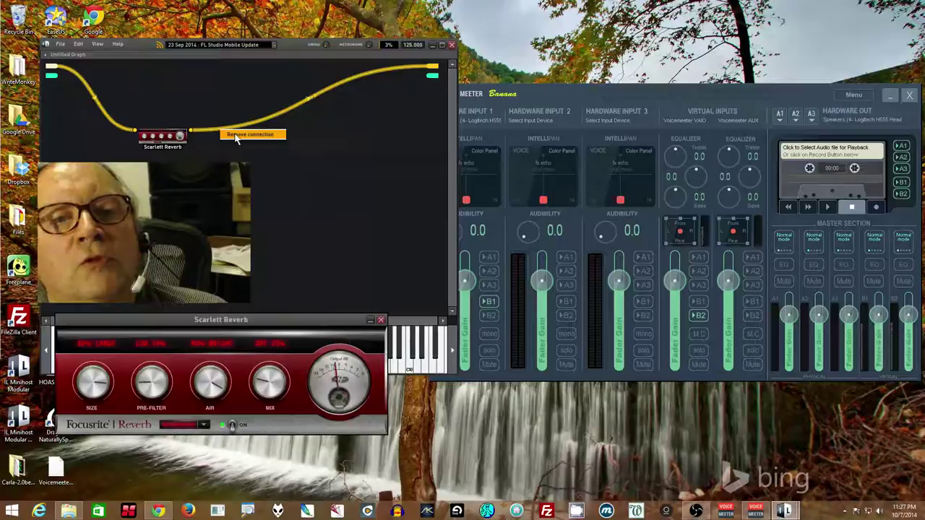
{"action": "left_click", "coordinate": [236, 135]}
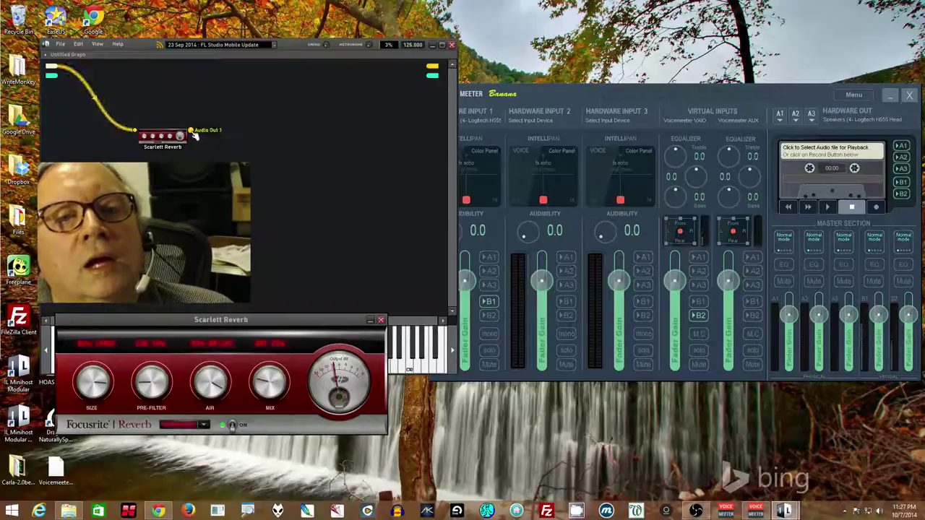
{"action": "left_click_drag", "start_coordinate": [191, 131], "coordinate": [431, 71]}
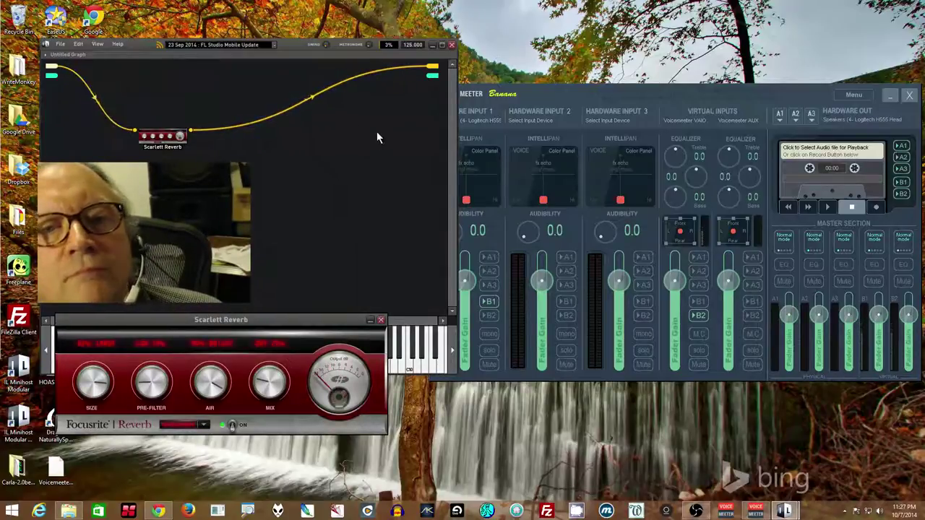
Step: Rename the Audio In node to 'From Voicemeeter', then check and cancel Audio Out's properties
{"action": "double_click", "coordinate": [55, 69]}
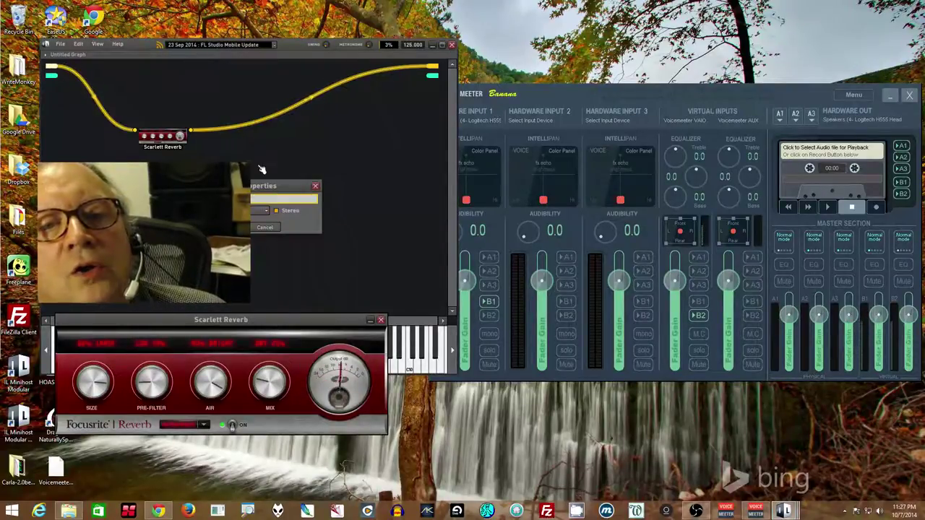
{"action": "left_click_drag", "start_coordinate": [263, 189], "coordinate": [345, 181]}
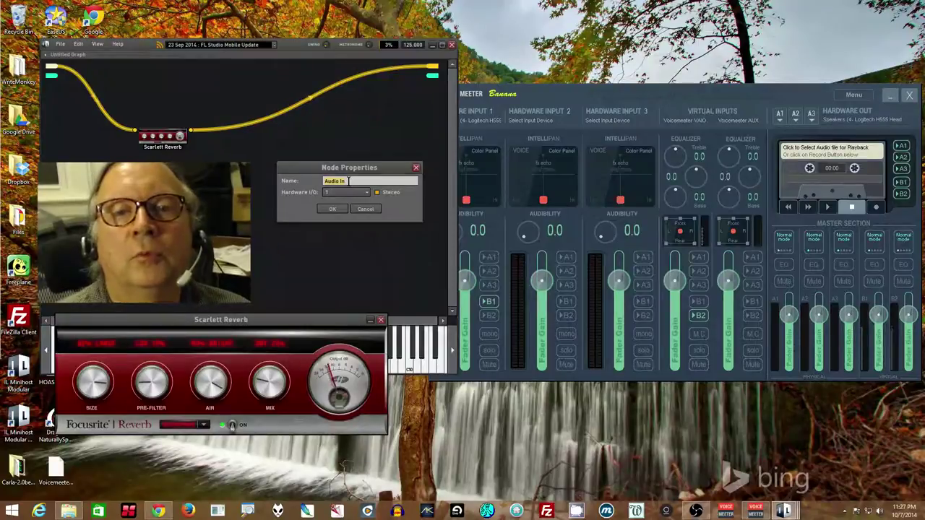
{"action": "left_click", "coordinate": [349, 182]}
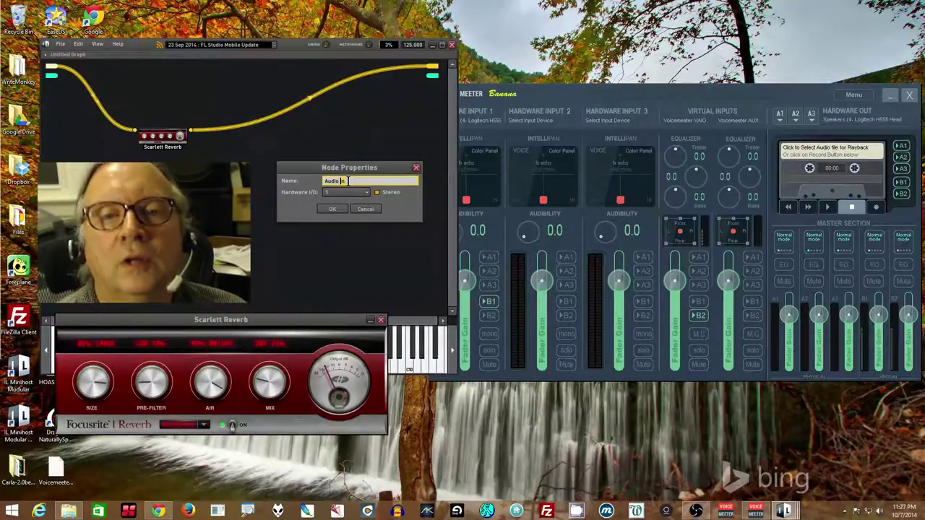
{"action": "key", "text": "BackSpace"}
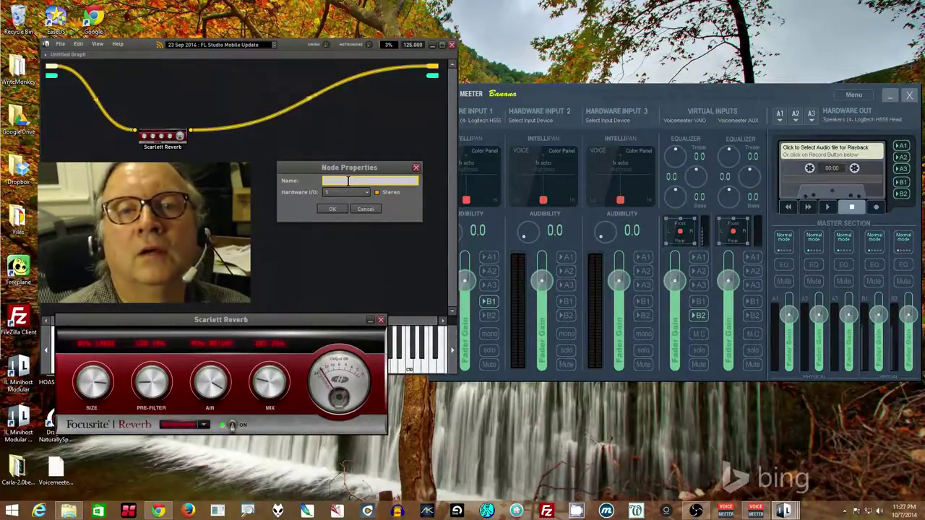
{"action": "type", "text": "From V"}
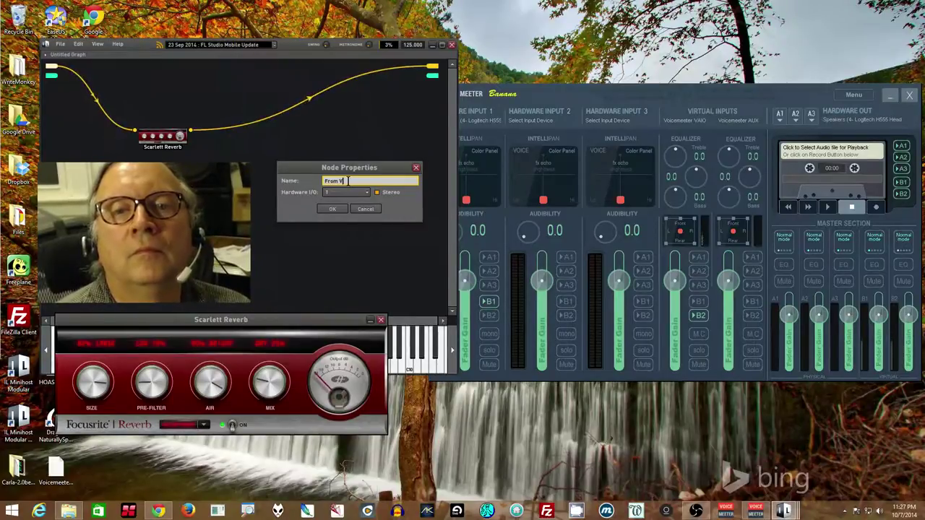
{"action": "type", "text": "oic"}
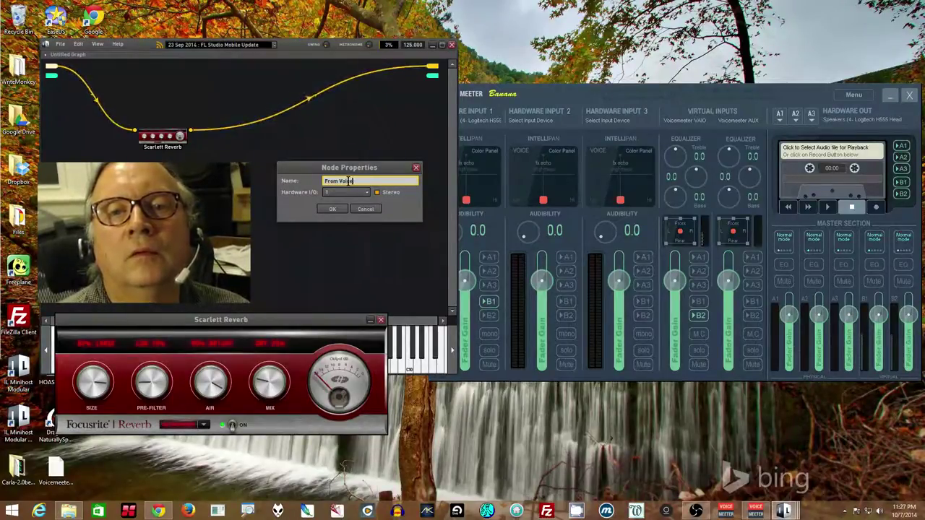
{"action": "type", "text": "emeeter"}
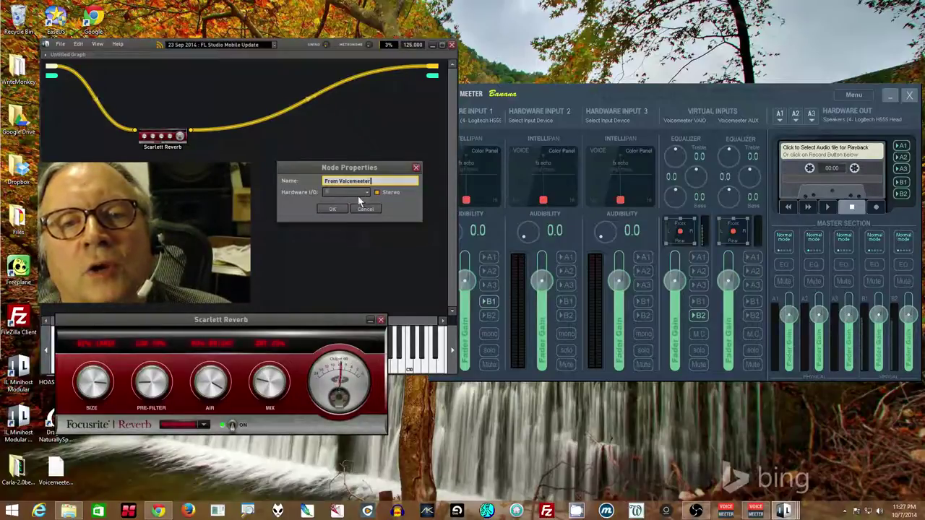
{"action": "left_click", "coordinate": [333, 209]}
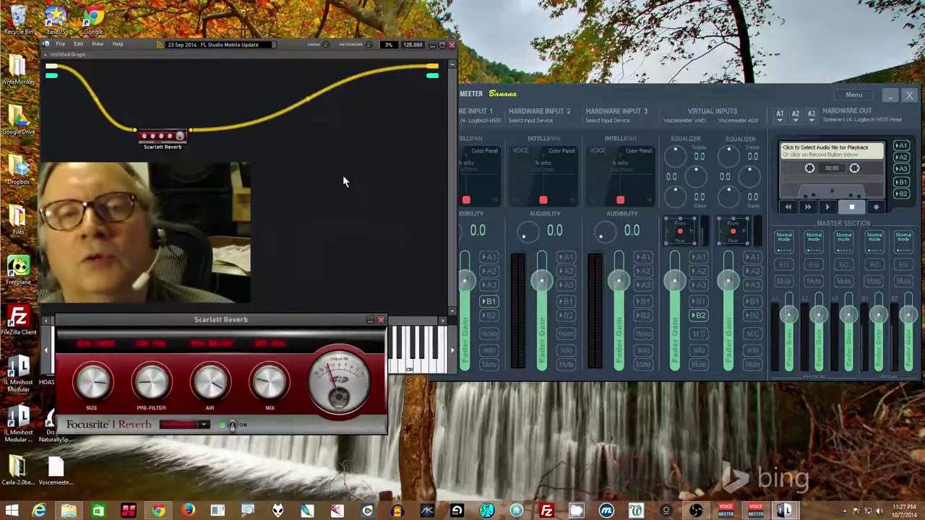
{"action": "double_click", "coordinate": [433, 66]}
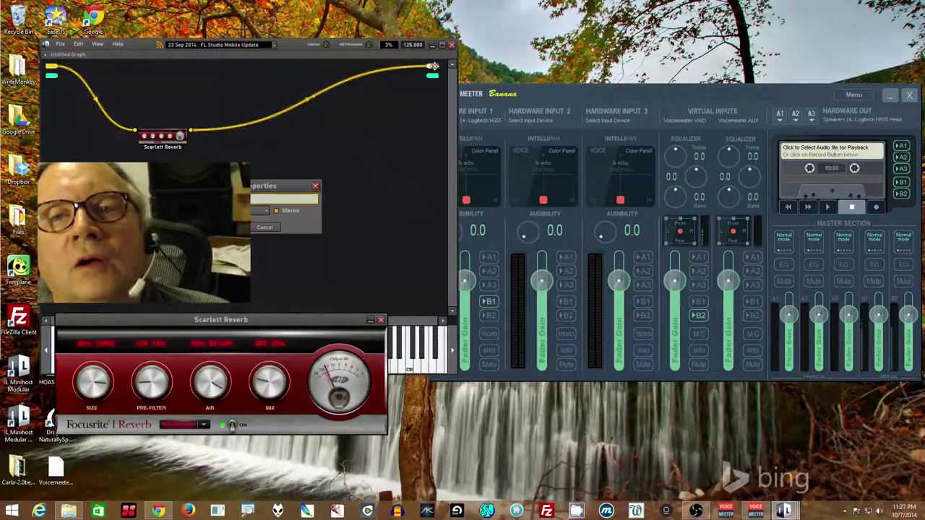
{"action": "left_click", "coordinate": [266, 229]}
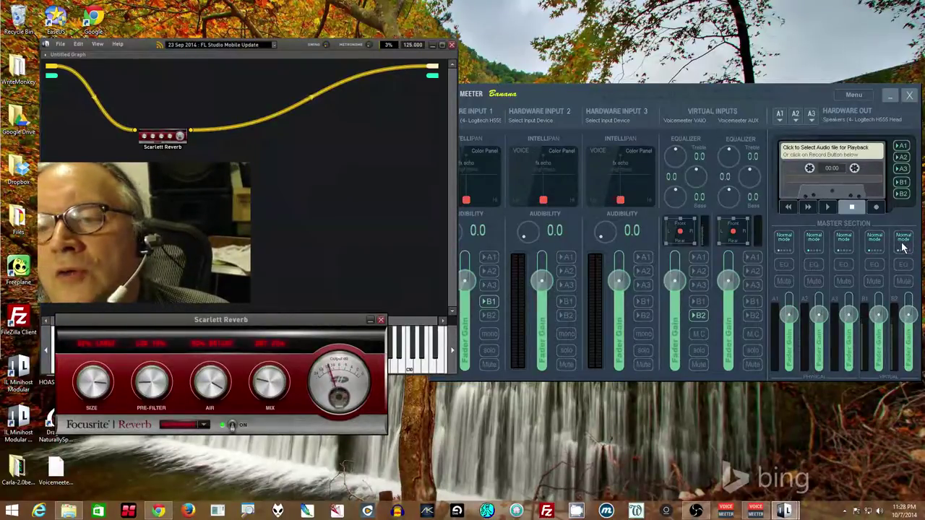
Step: Route the Voicemeeter VAIO virtual input strip to the B2 bus in Voicemeeter Banana
{"action": "left_click", "coordinate": [698, 317]}
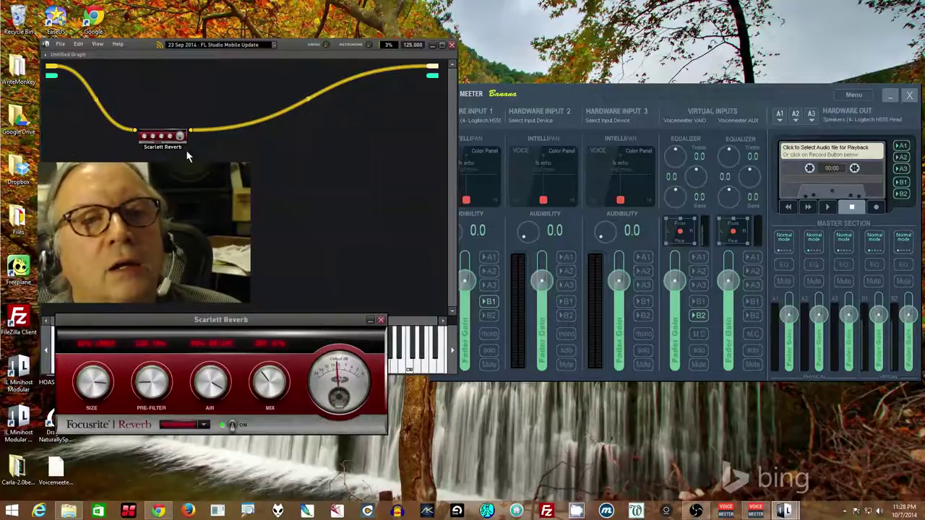
{"action": "right_click", "coordinate": [54, 104]}
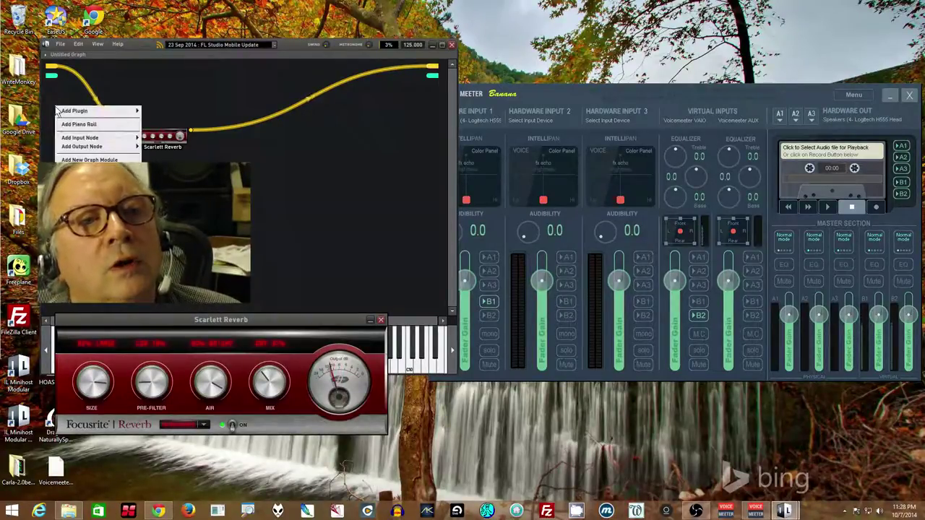
{"action": "mouse_move", "coordinate": [94, 137]}
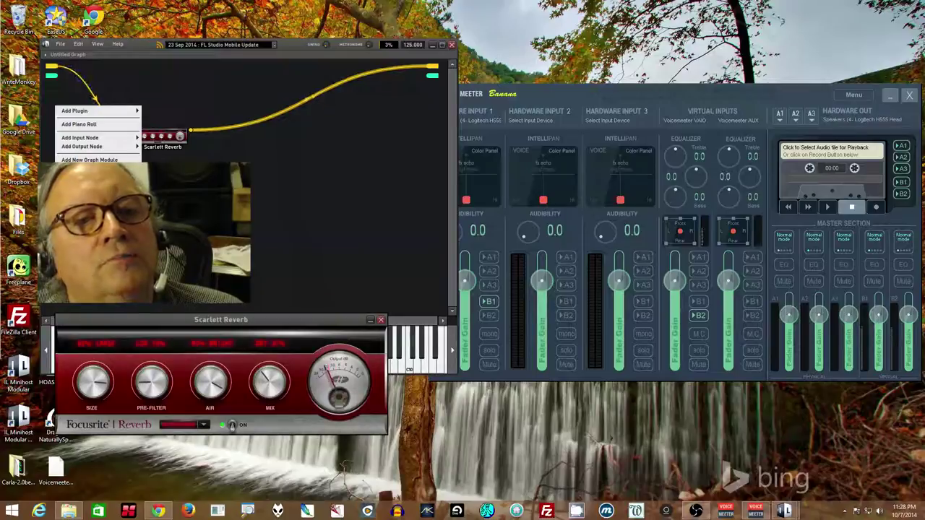
{"action": "key", "text": "Escape"}
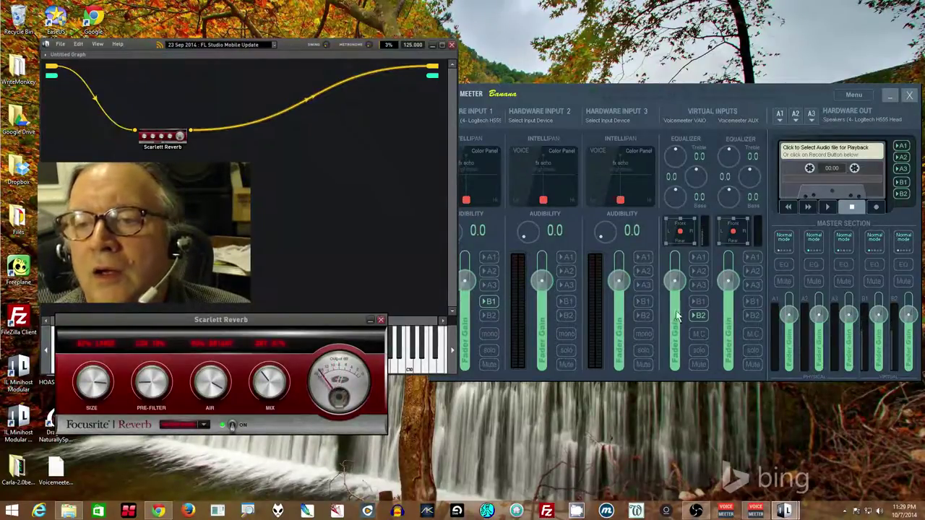
{"action": "left_click", "coordinate": [699, 316]}
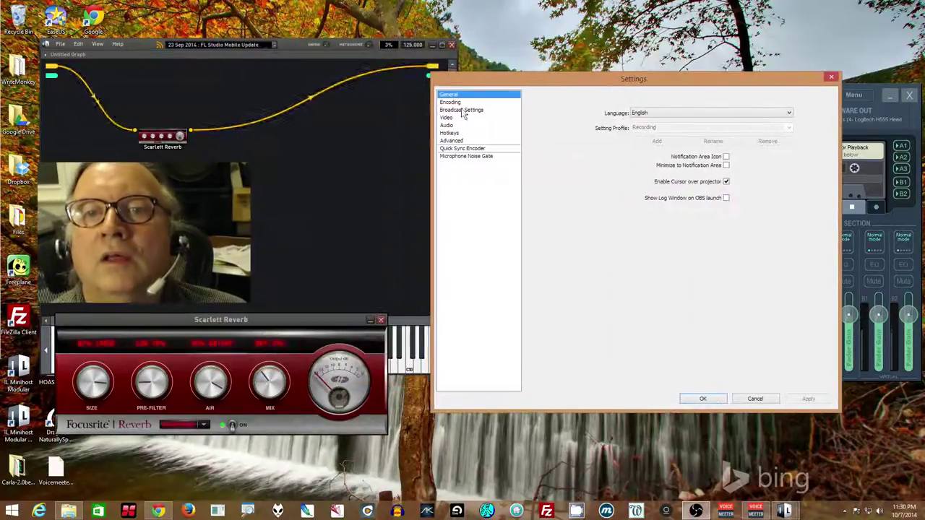
{"action": "left_click", "coordinate": [447, 125]}
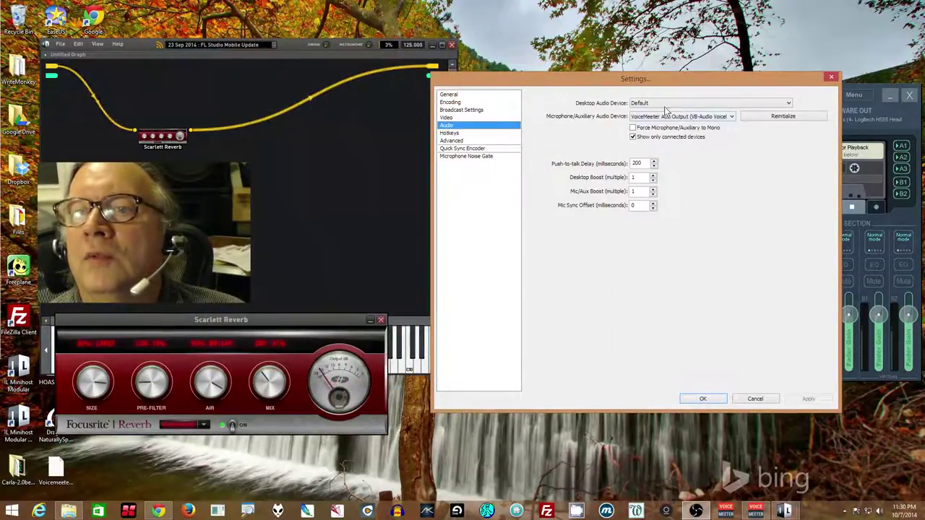
{"action": "left_click", "coordinate": [755, 399]}
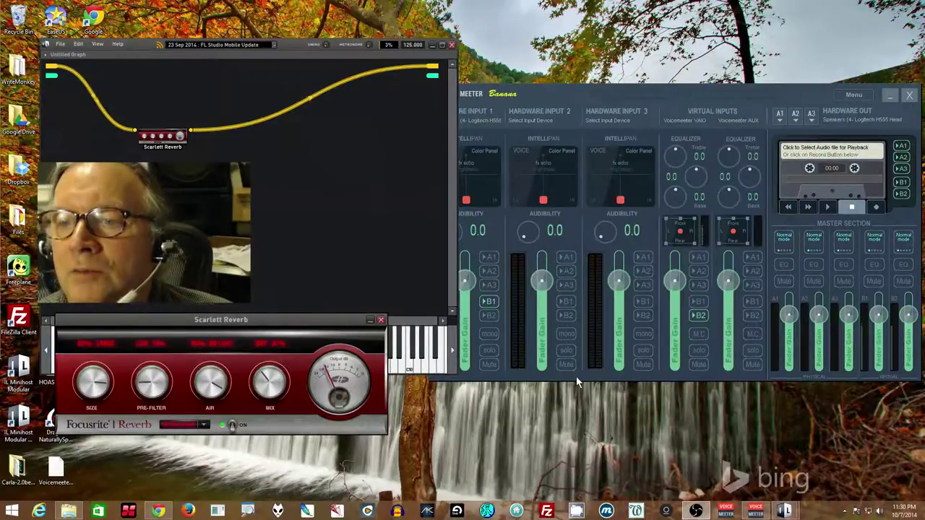